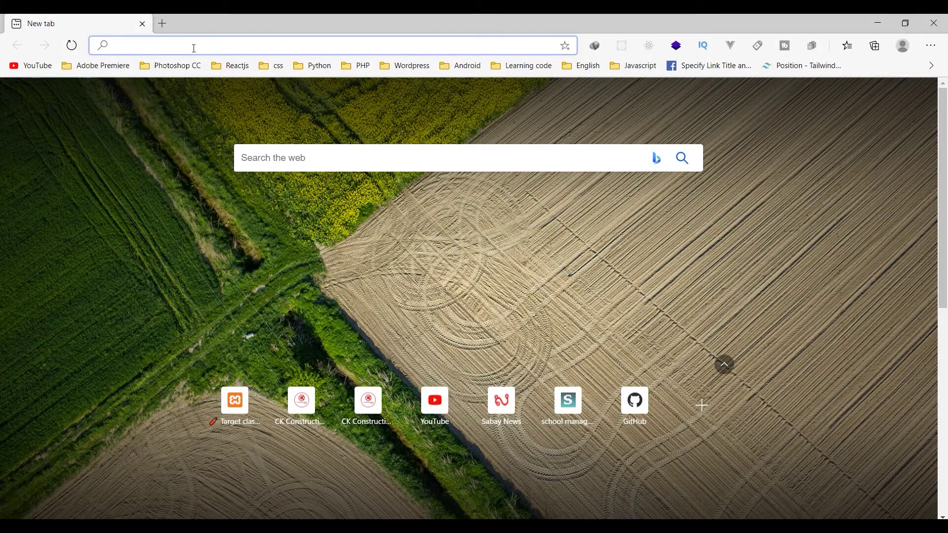
Search the web for genymotion and download Genymotion Desktop 3.1.2 for Windows without VirtualBox from its official site.
text(geny)
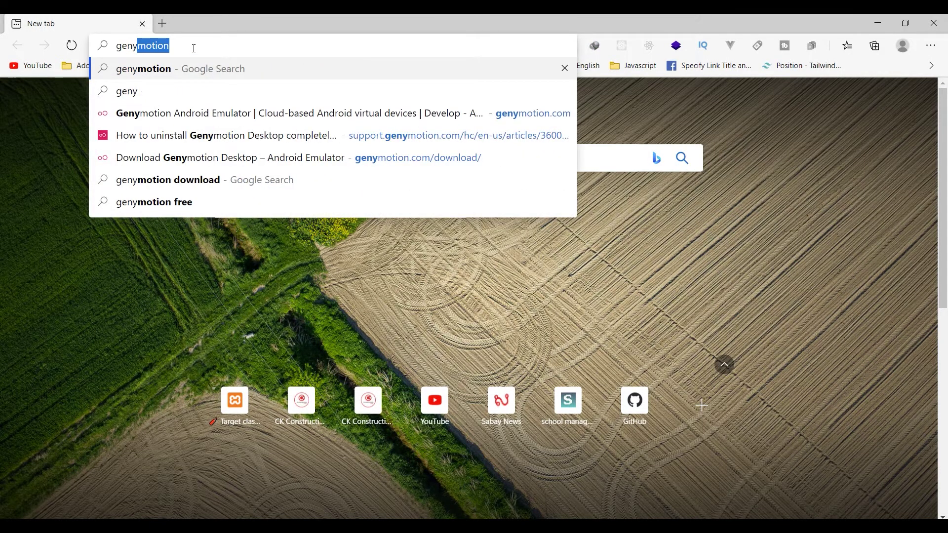
key(Return)
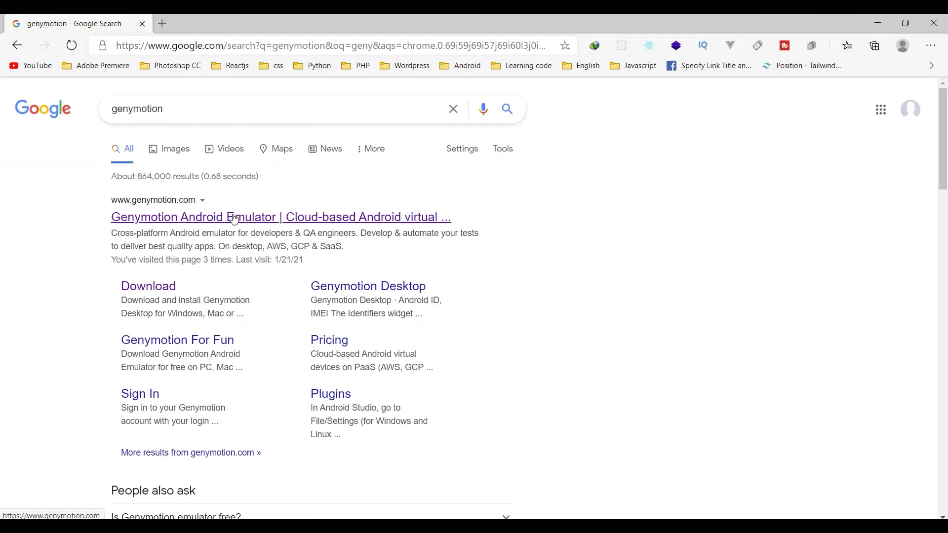
click(235, 219)
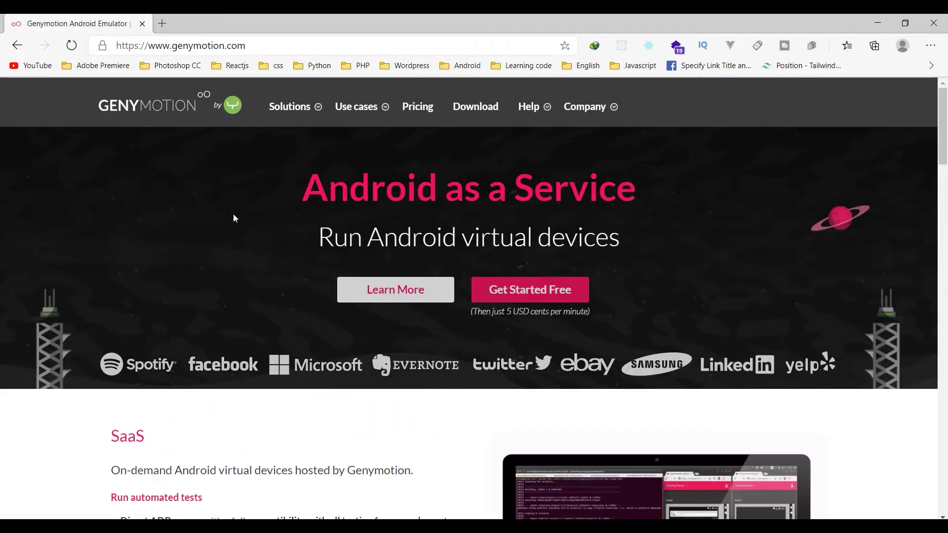
click(478, 108)
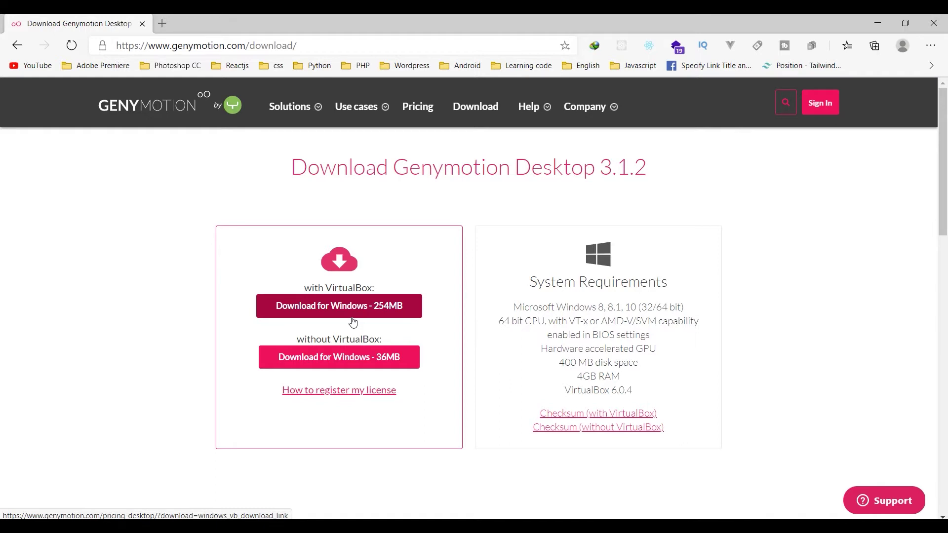
click(355, 364)
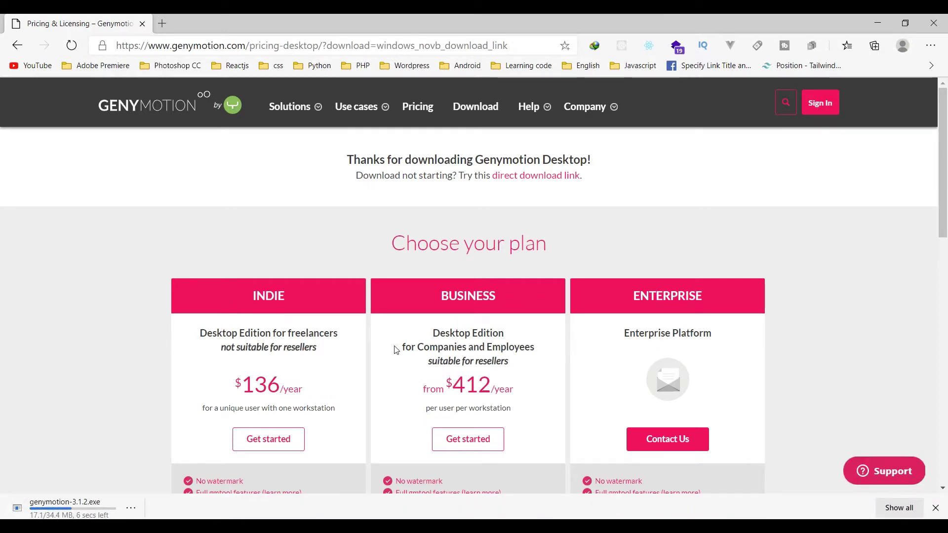
scroll(395, 350, down, 1)
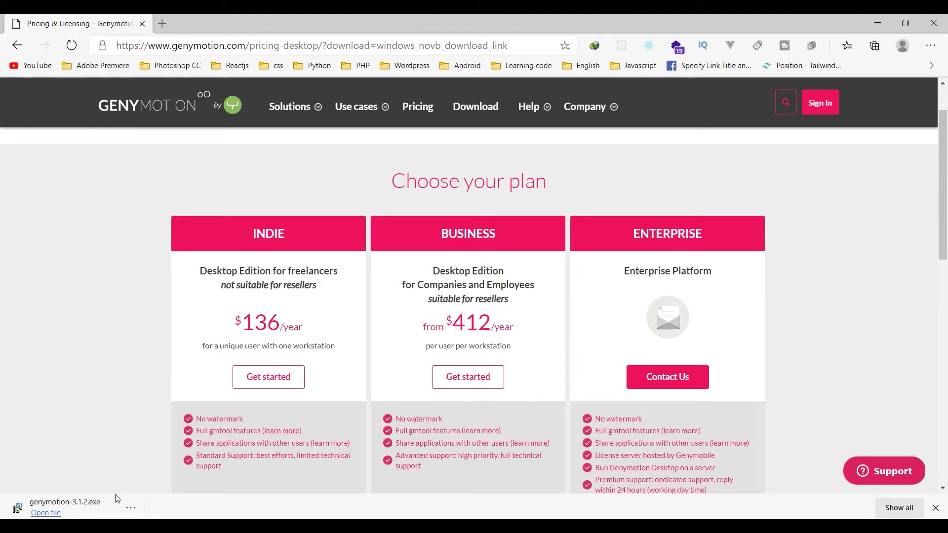
Show the downloaded genymotion-3.1.2.exe in its folder, run it as administrator and minimize the windows covering the setup.
click(129, 509)
click(173, 404)
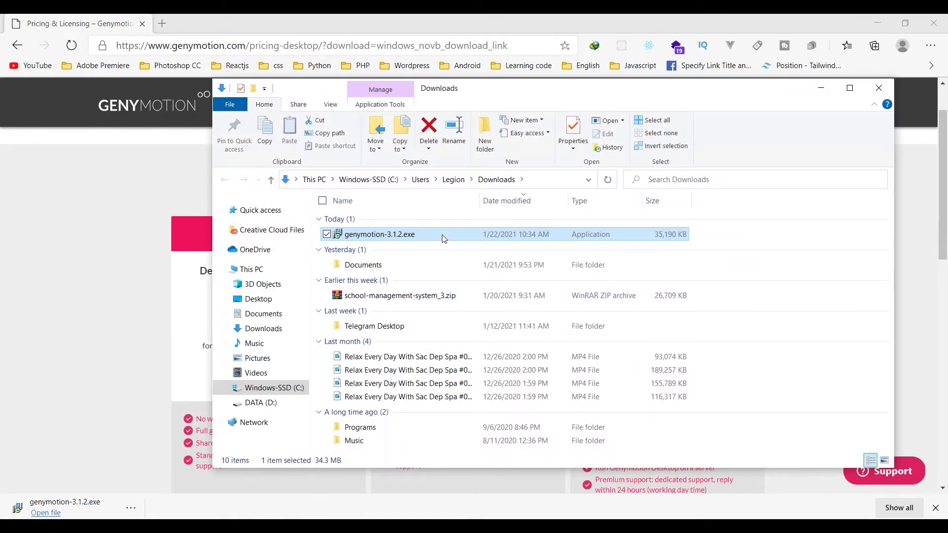
right_click(442, 236)
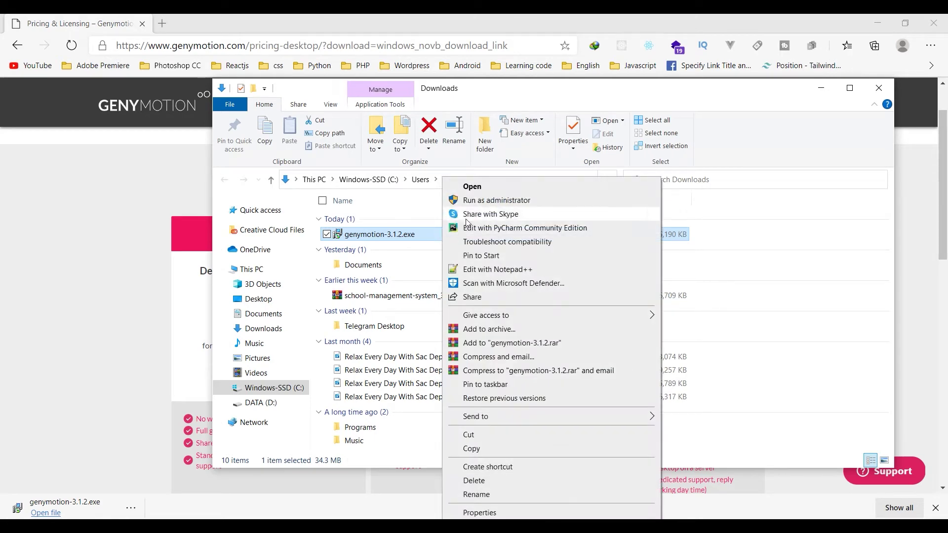
click(486, 200)
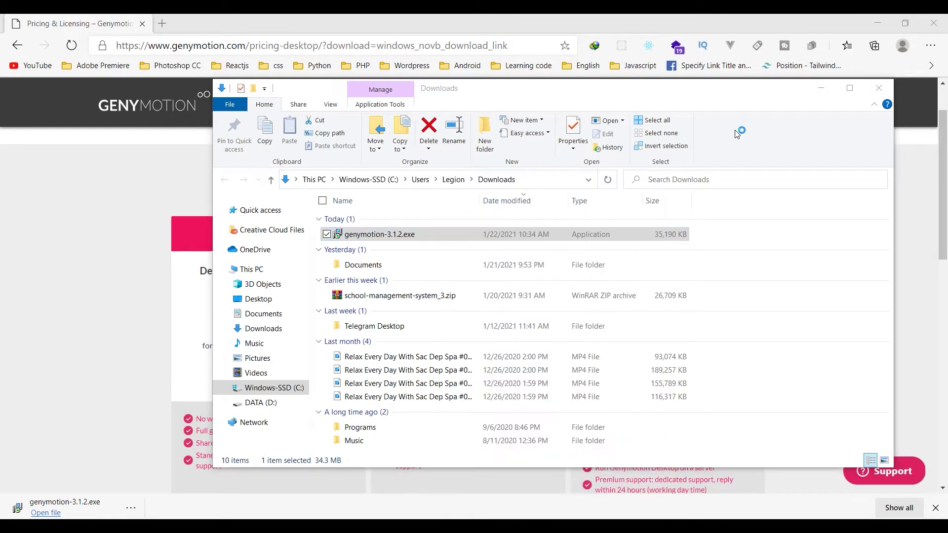
click(821, 88)
click(875, 25)
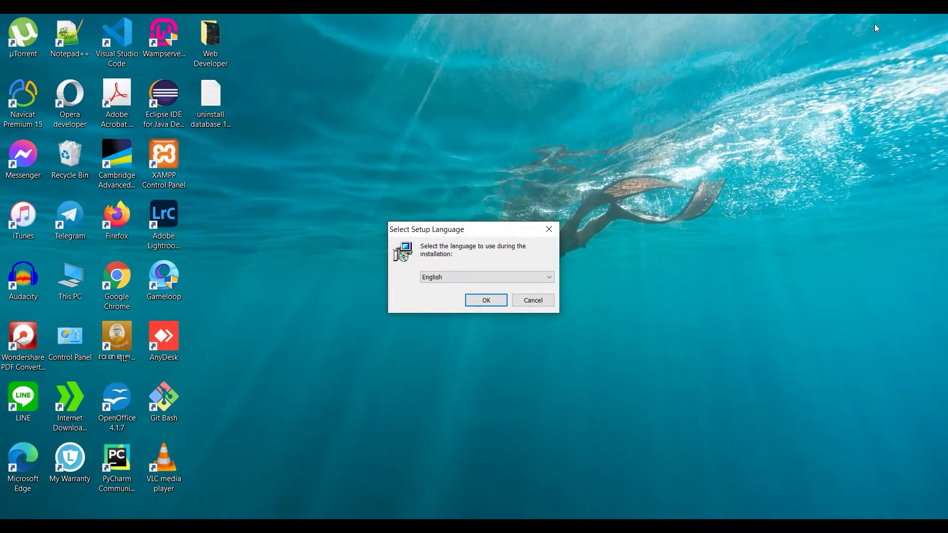
Install Genymotion in English with the default destination, Start Menu folder and desktop shortcut, and launch it on finishing.
click(484, 299)
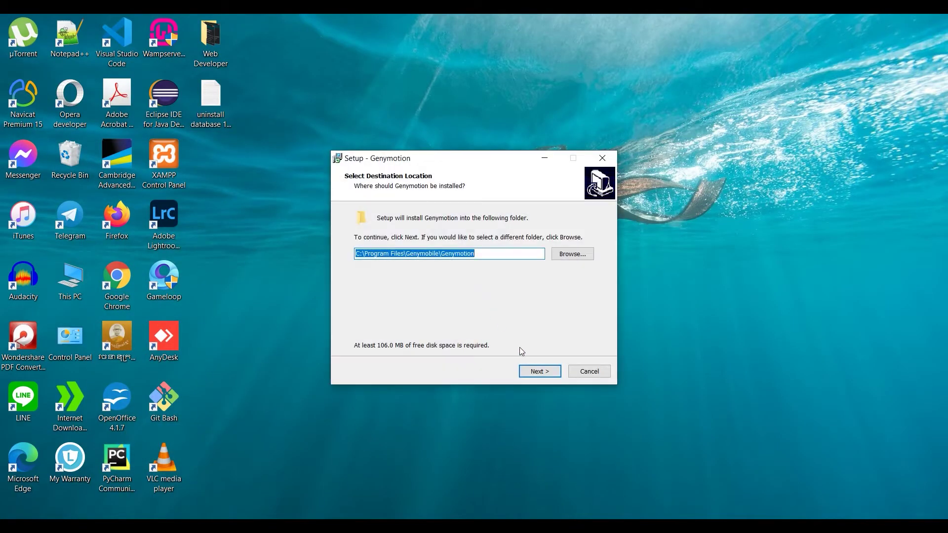
click(539, 373)
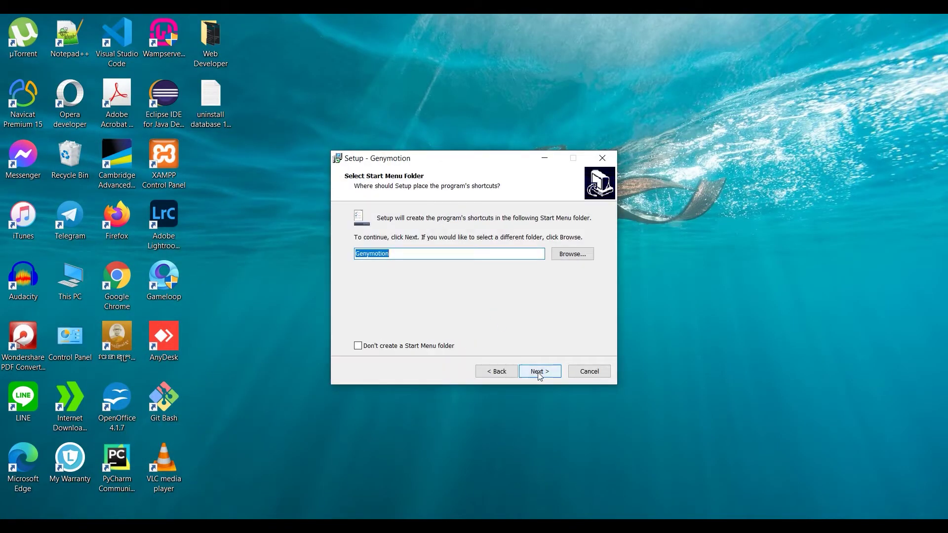
click(539, 372)
click(539, 373)
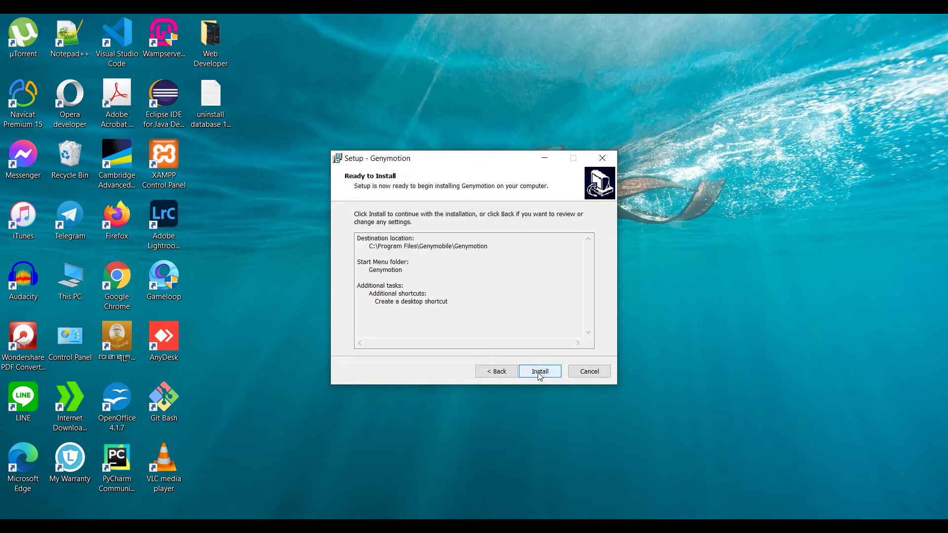
click(539, 374)
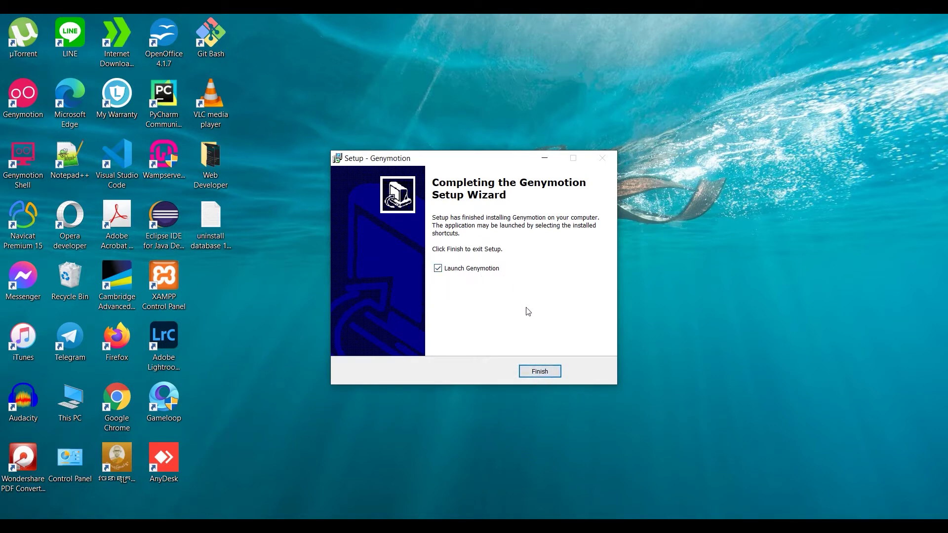
click(539, 371)
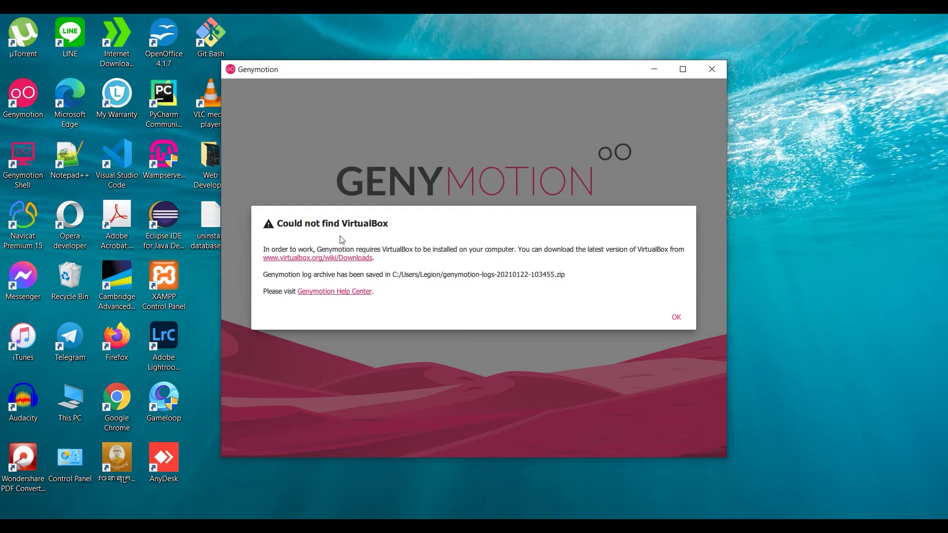
Follow the VirtualBox download link in Genymotion's message and download the VirtualBox 6.1.18 package for Windows hosts.
click(355, 261)
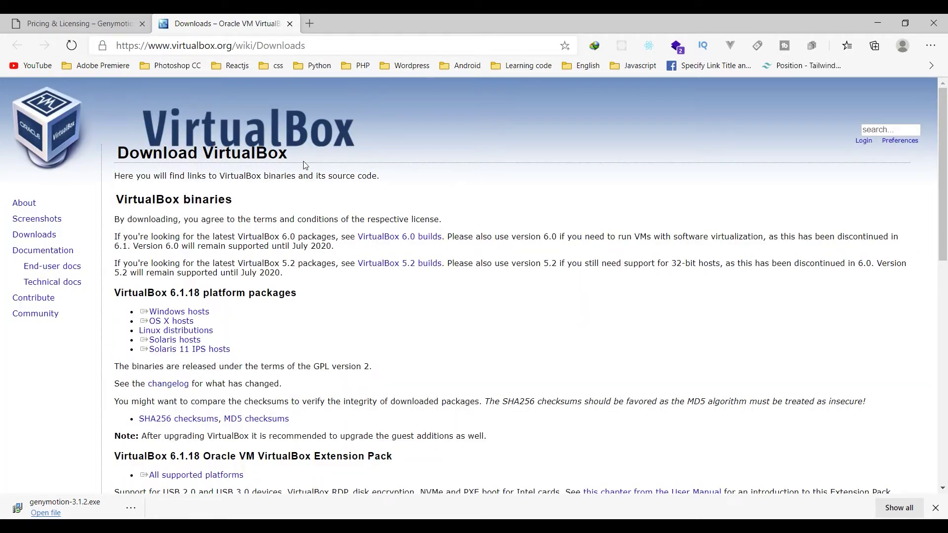
click(190, 316)
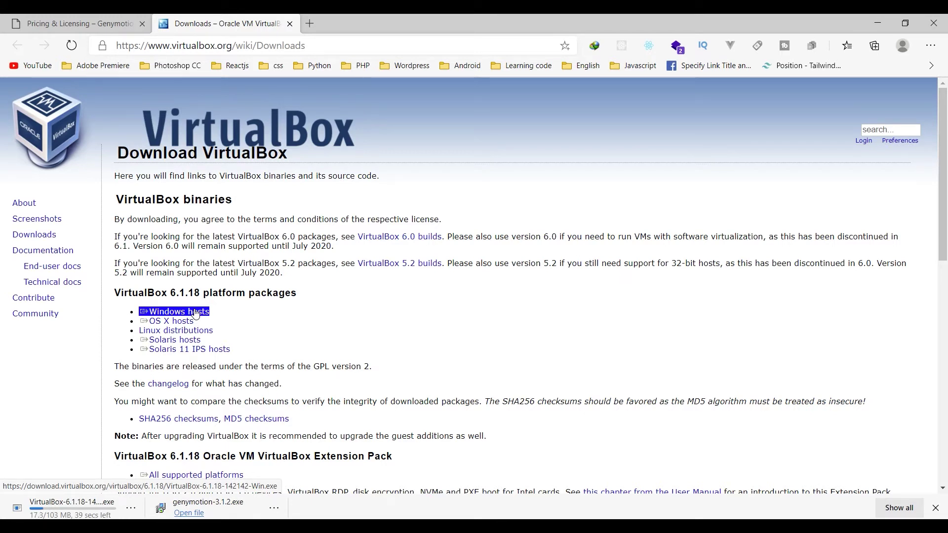
click(877, 23)
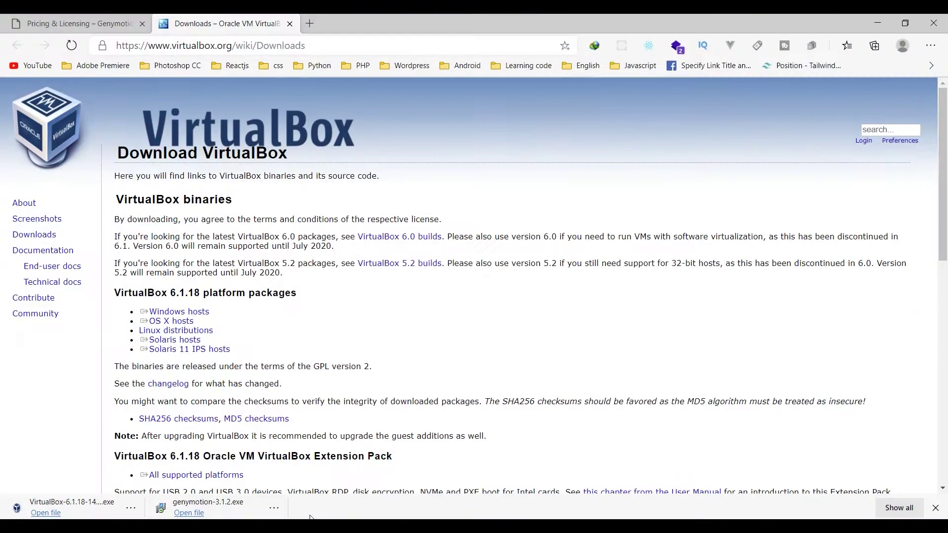
Open the downloaded VirtualBox 6.1.18 installer and try to install it with the default features, location and network interfaces.
click(131, 508)
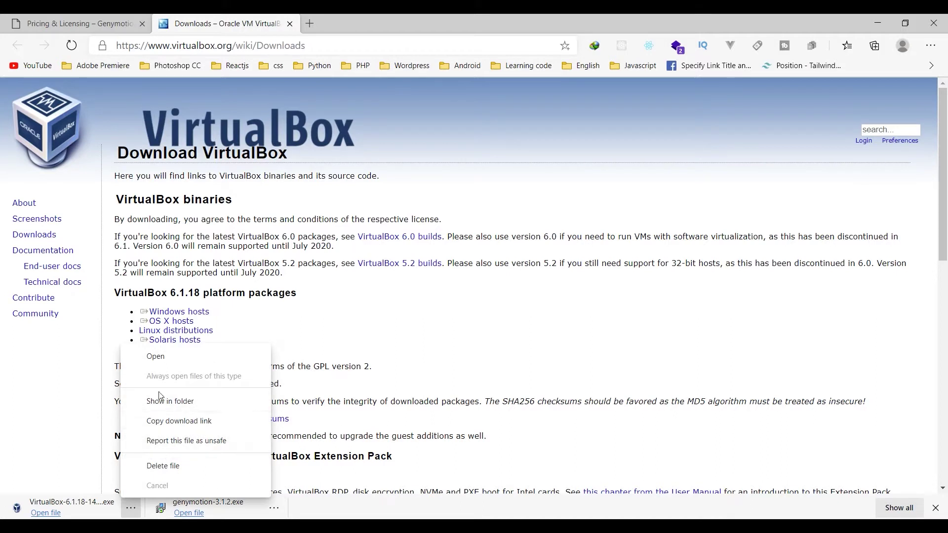
click(166, 358)
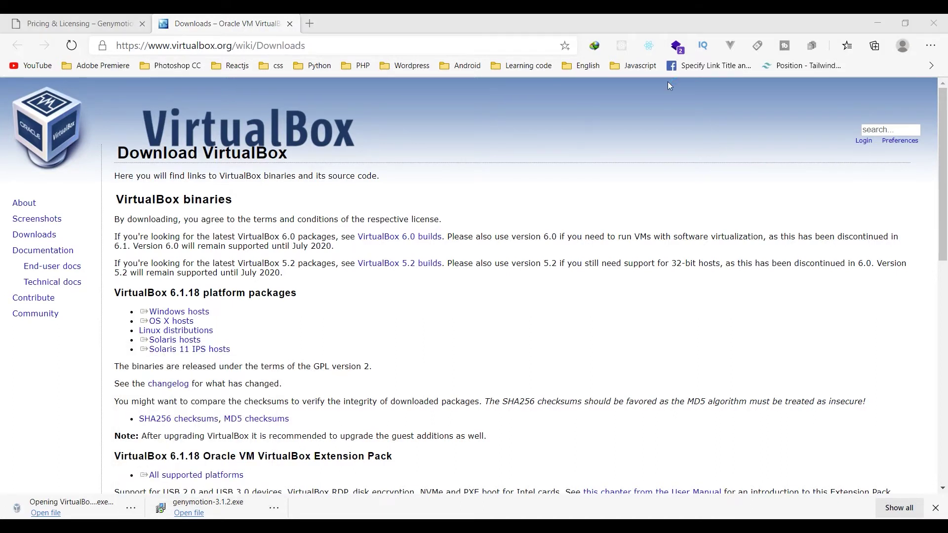
click(873, 23)
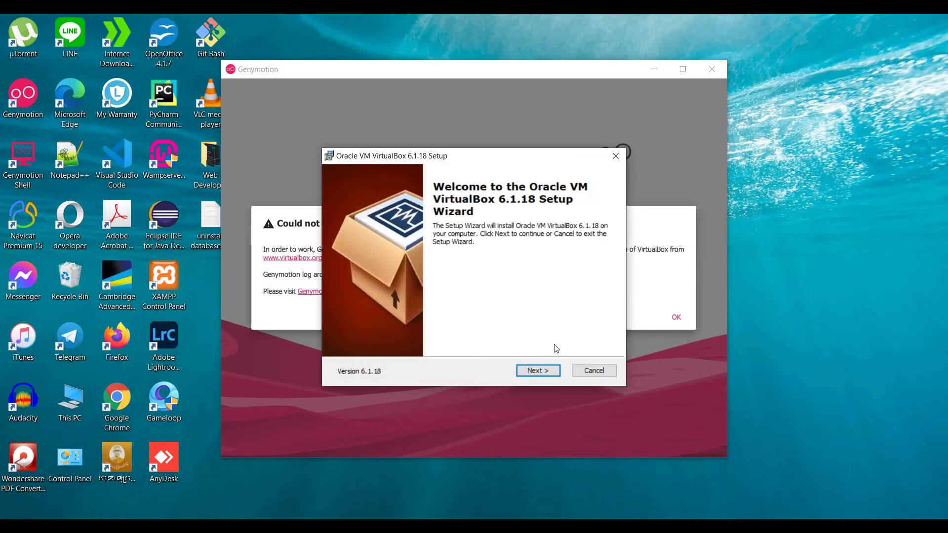
click(535, 369)
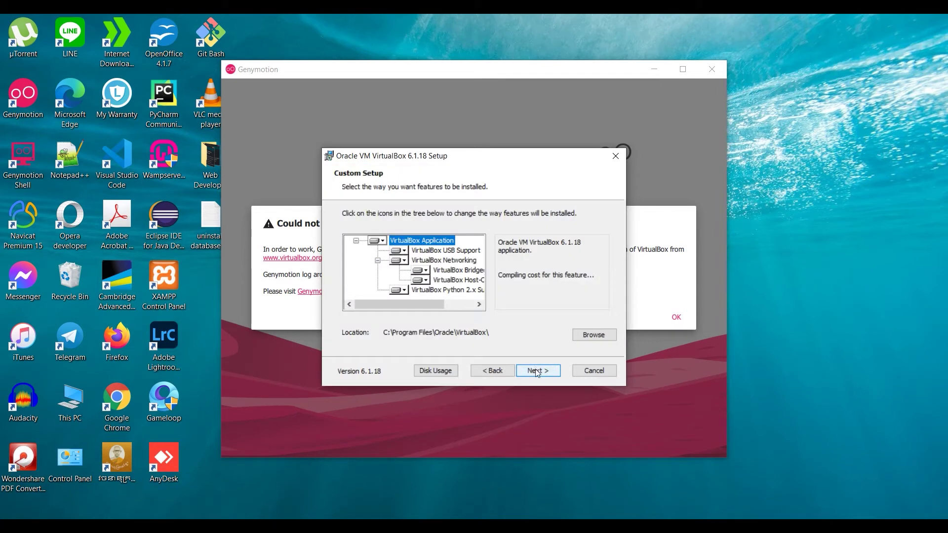
click(539, 372)
click(536, 373)
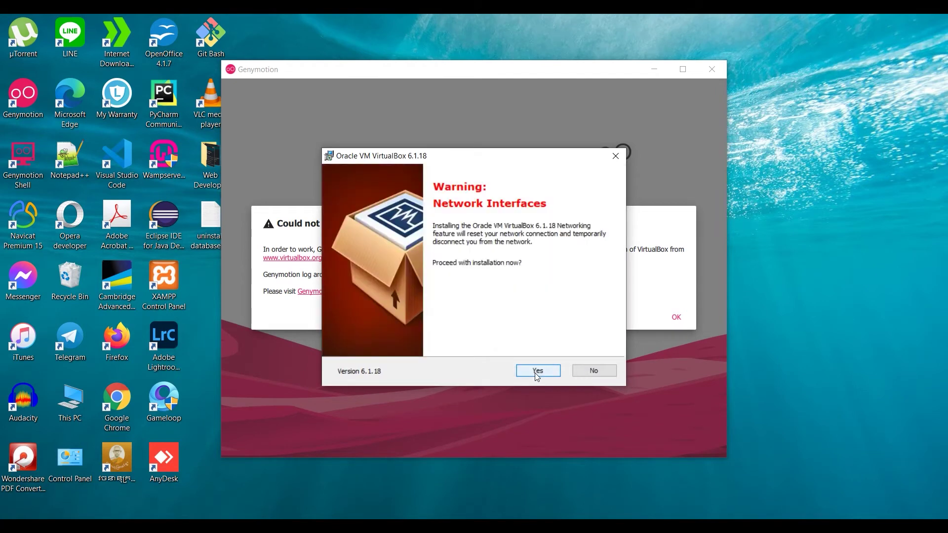
click(537, 372)
click(540, 372)
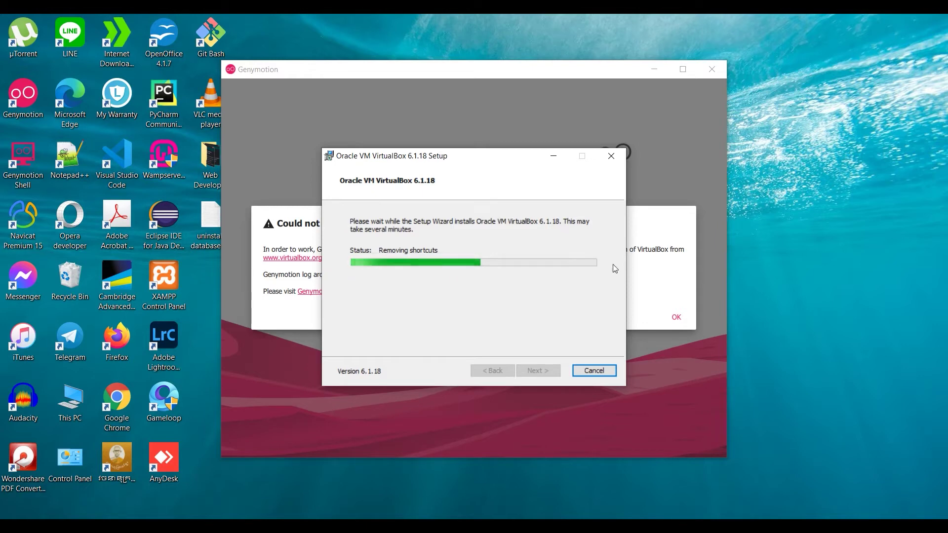
Dismiss Genymotion's missing-VirtualBox message and close the VirtualBox setup wizard with its error dialog.
click(675, 317)
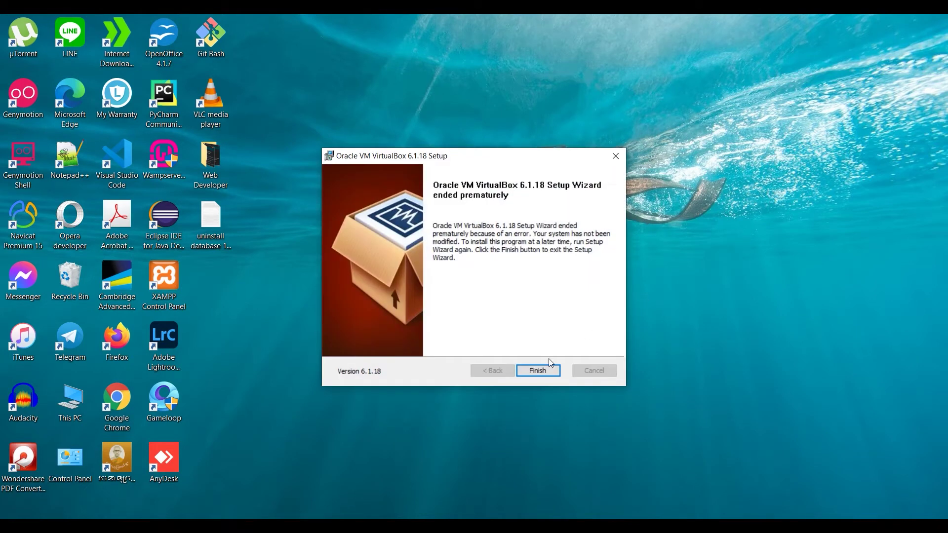
click(544, 371)
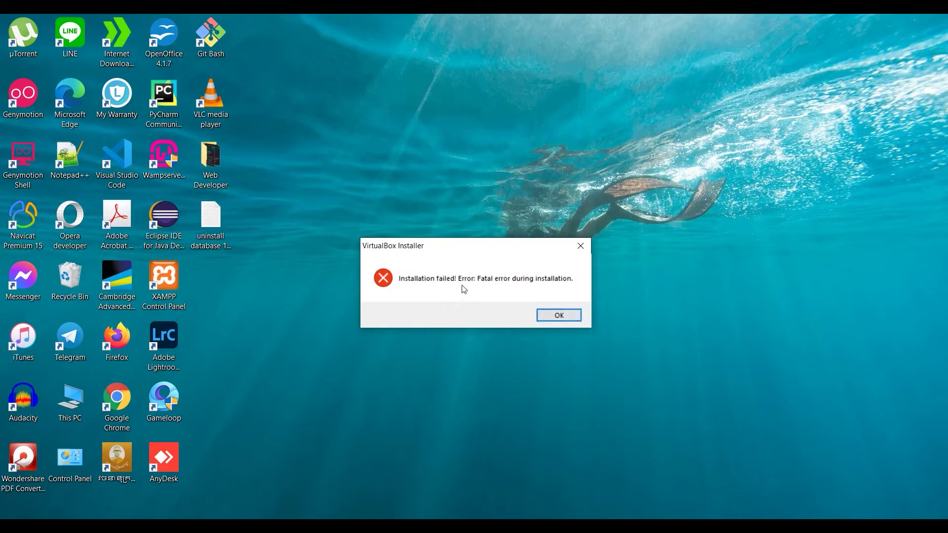
click(559, 317)
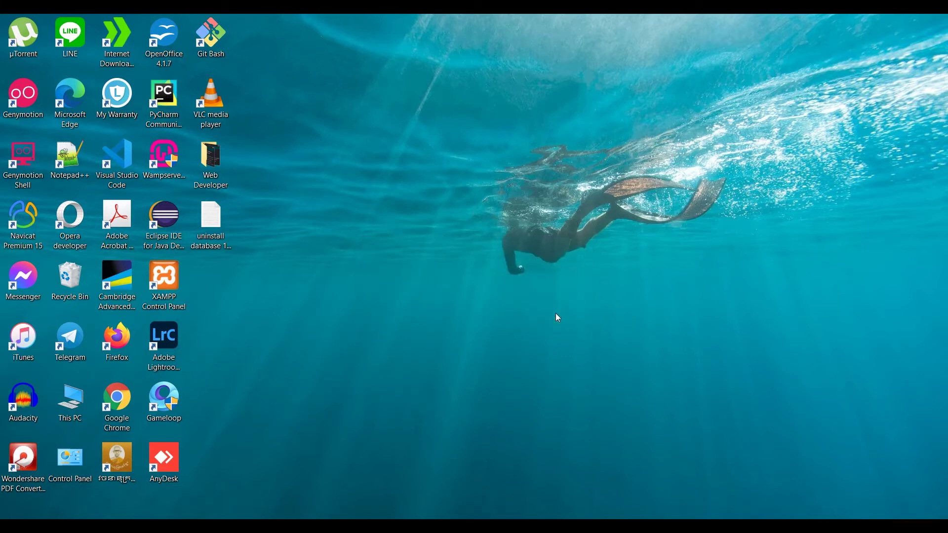
key(super+s)
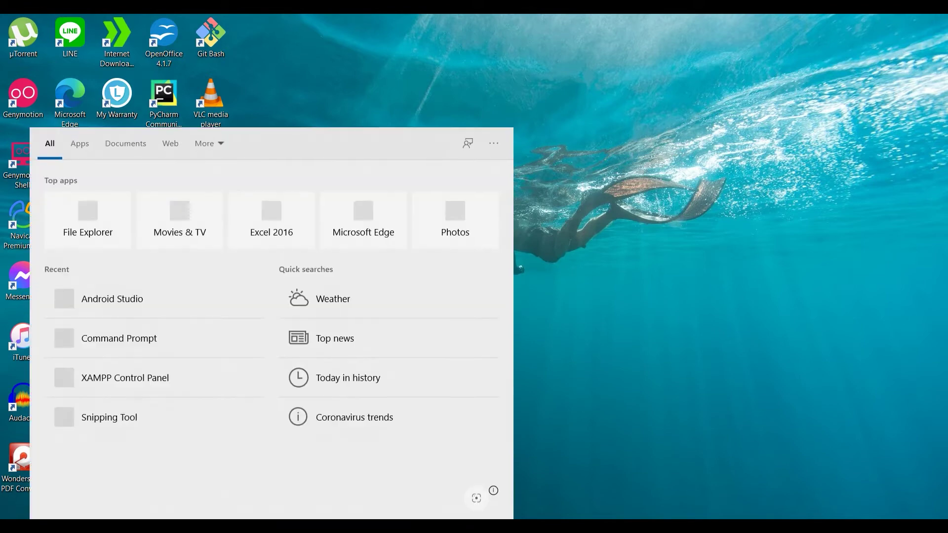
text(v)
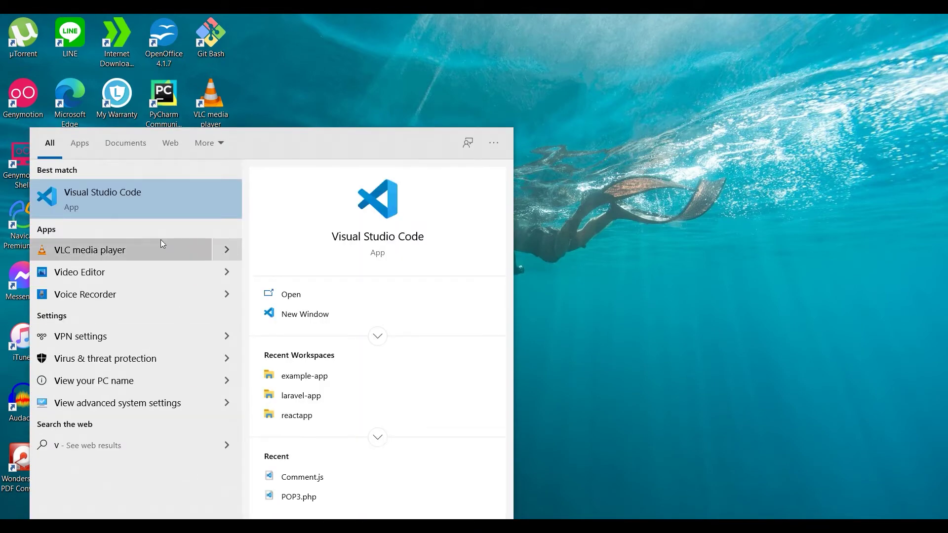
text(i)
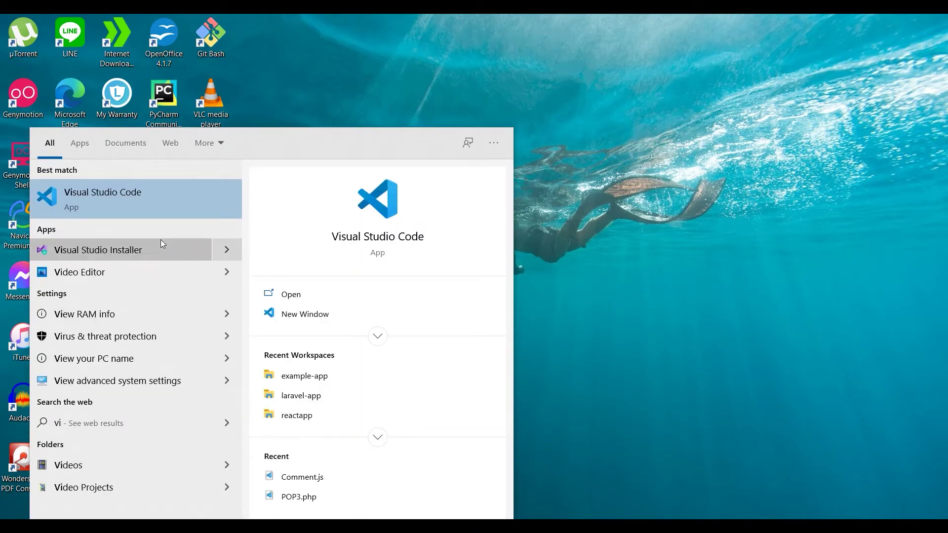
text(s)
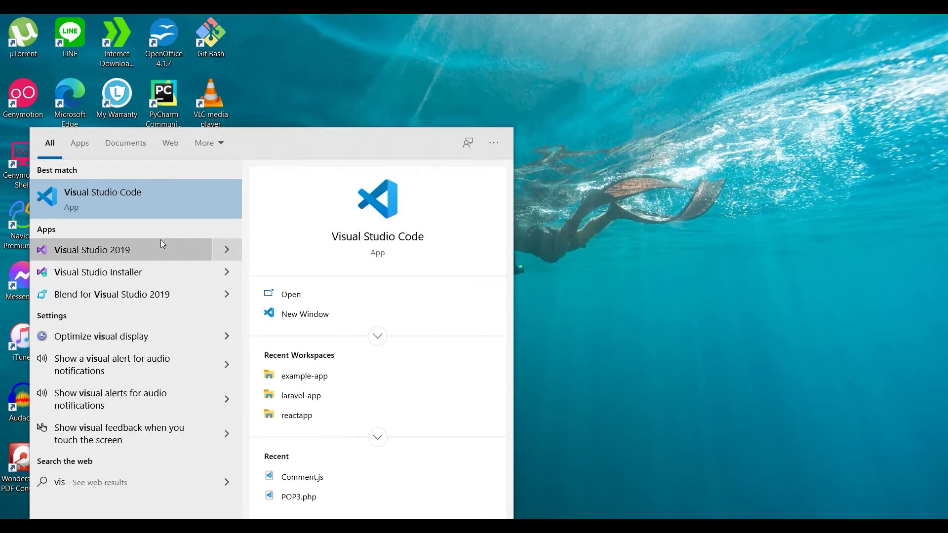
text(au)
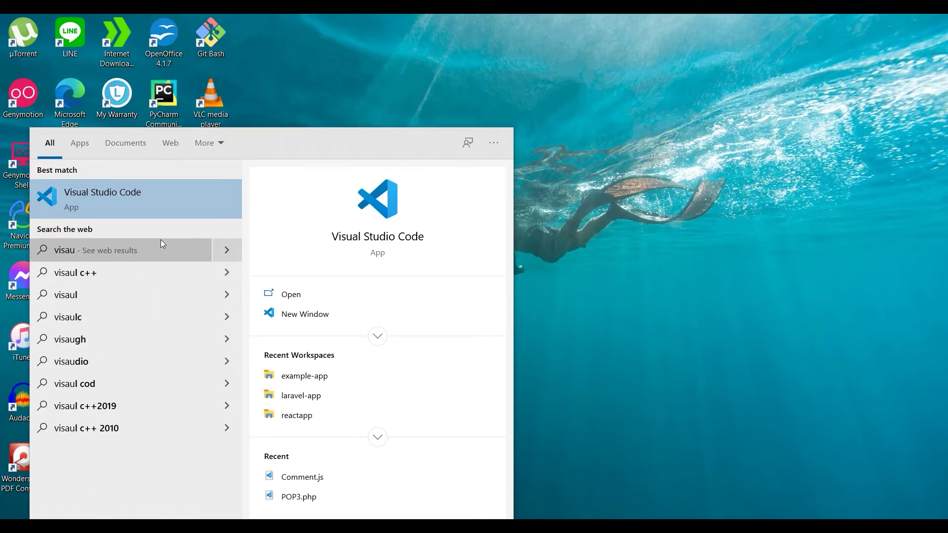
click(694, 189)
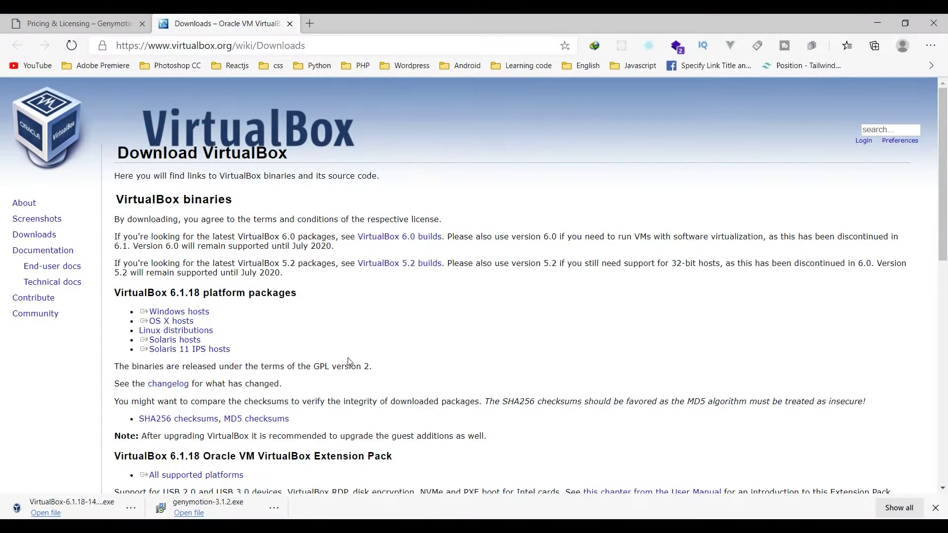
Reopen the downloaded VirtualBox 6.1.18 installer and install it with the default features and network interfaces, minimizing the browser.
click(131, 508)
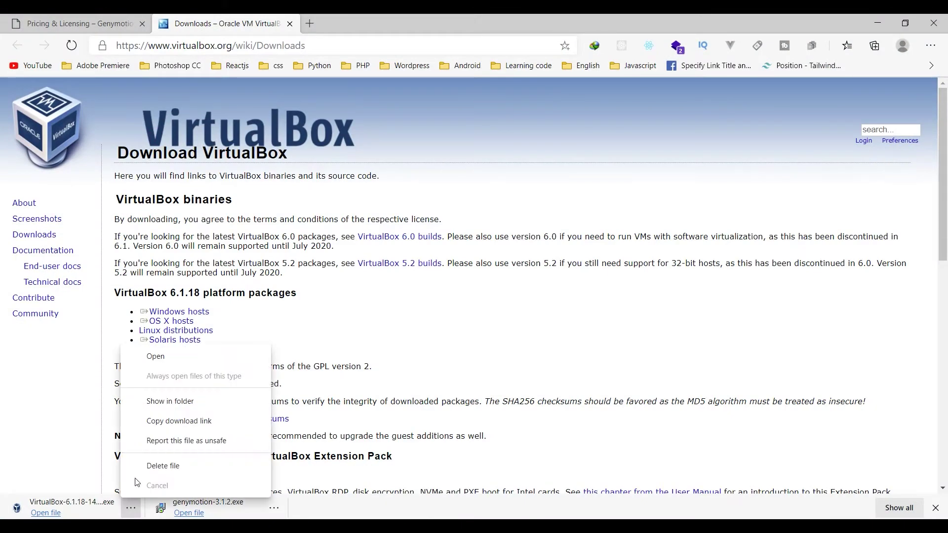
click(156, 356)
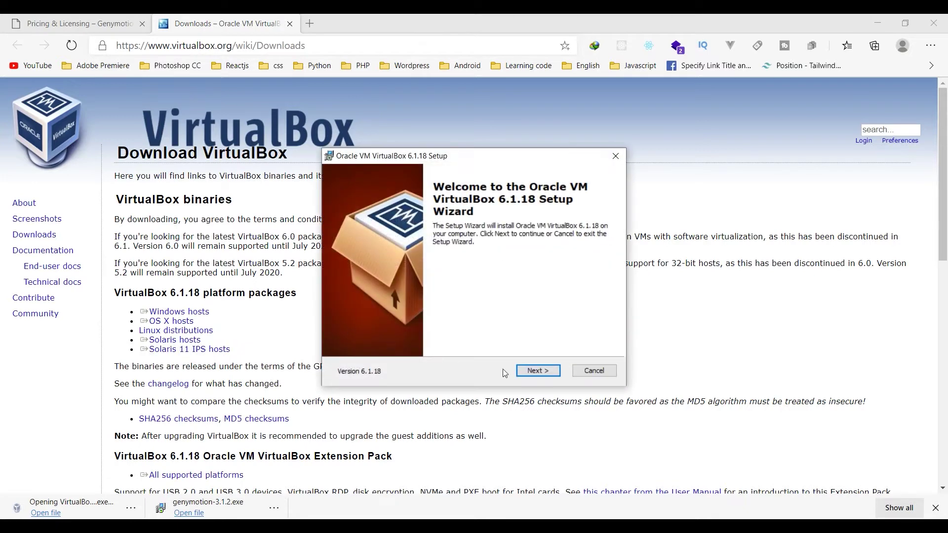
click(530, 372)
click(534, 372)
click(535, 374)
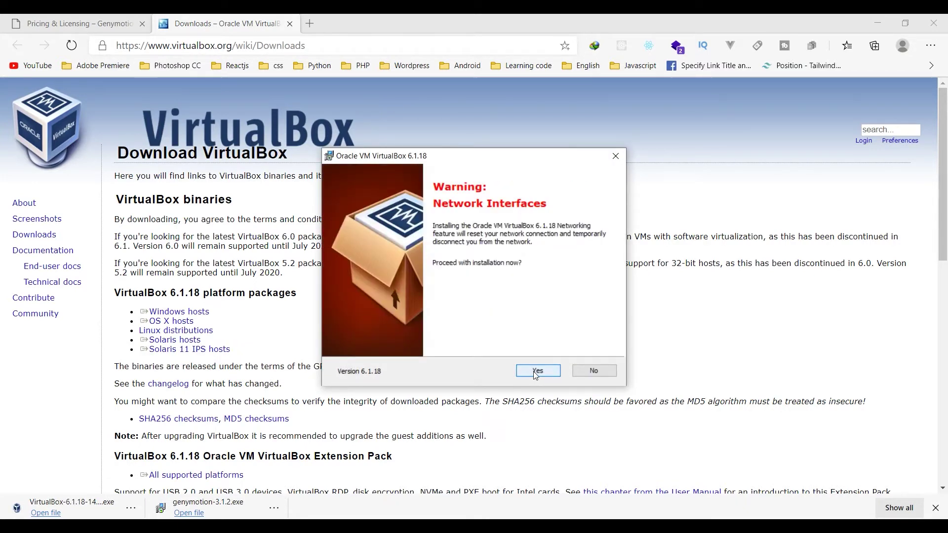
click(535, 375)
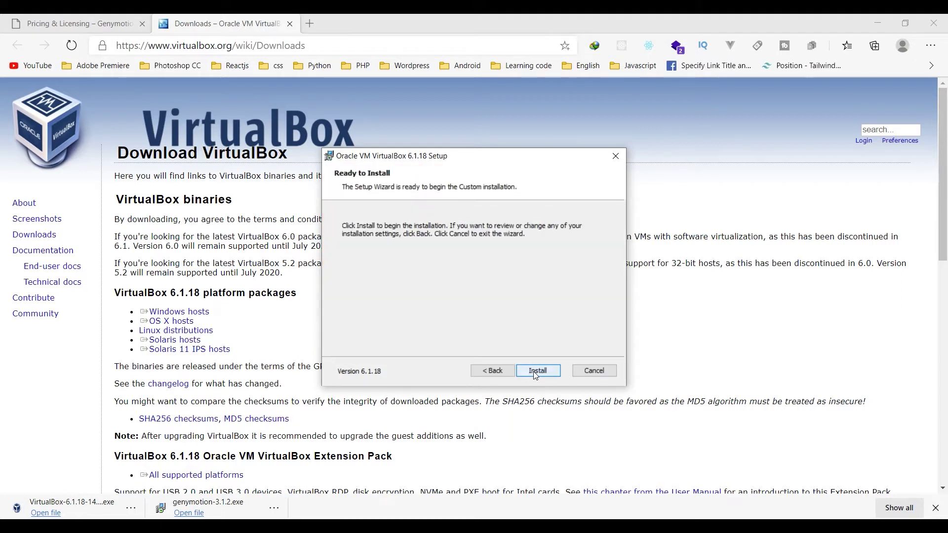
click(534, 371)
click(870, 18)
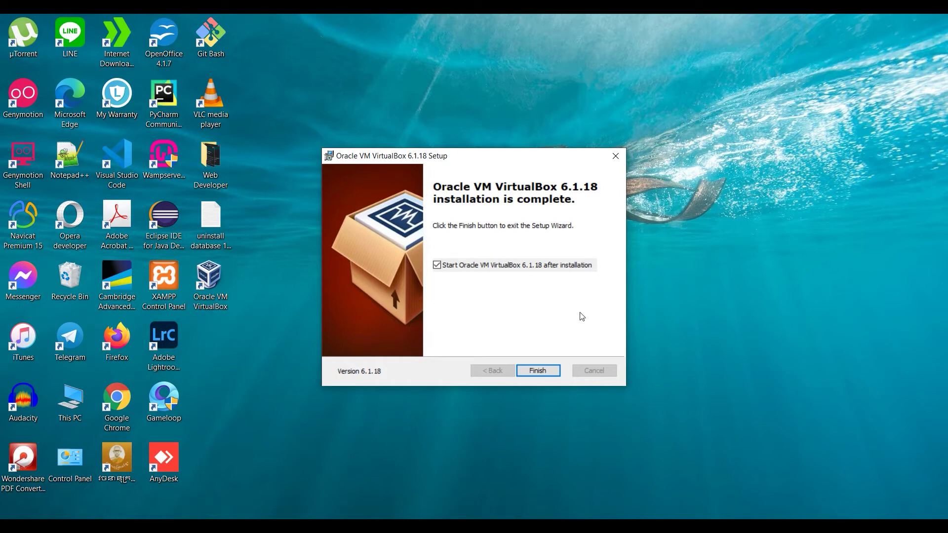
Finish the VirtualBox 6.1.18 setup, closing the VirtualBox Manager it launches and declining the immediate system restart.
click(546, 371)
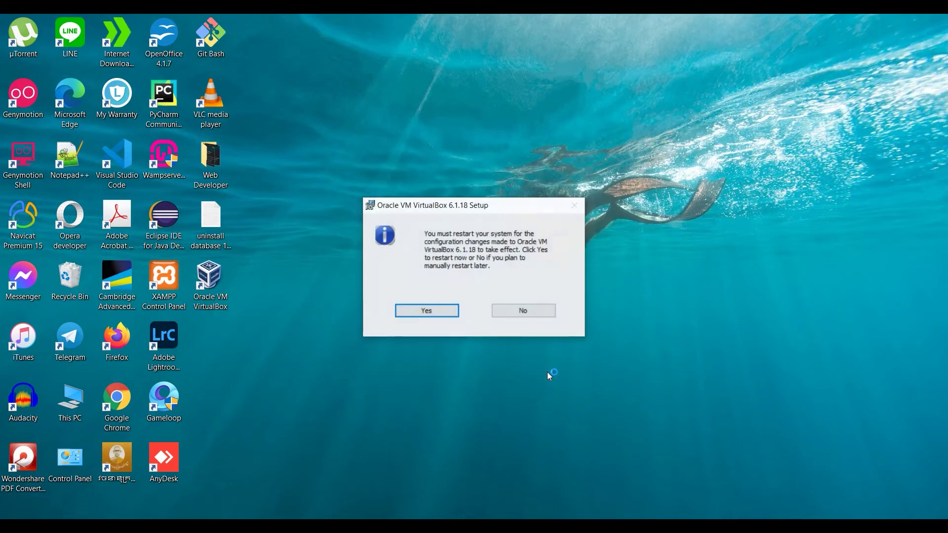
click(430, 309)
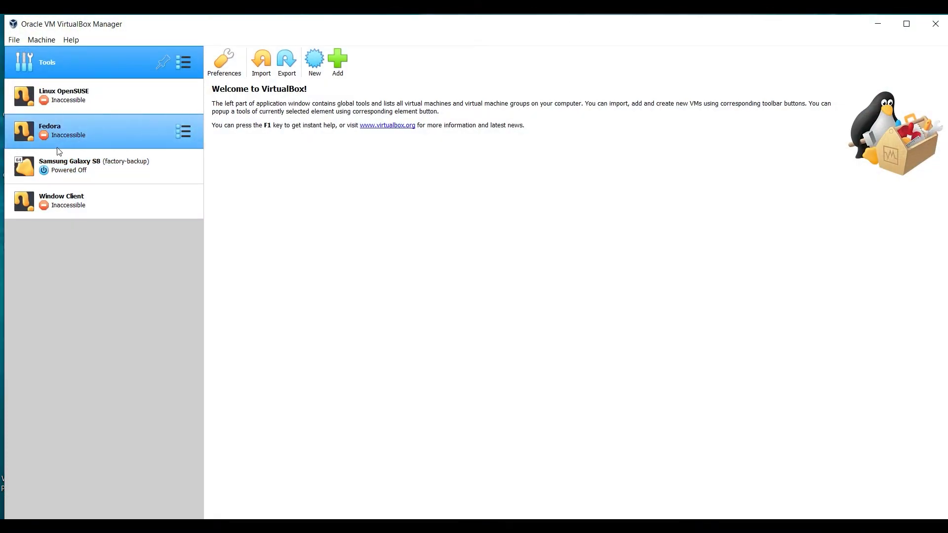
click(936, 23)
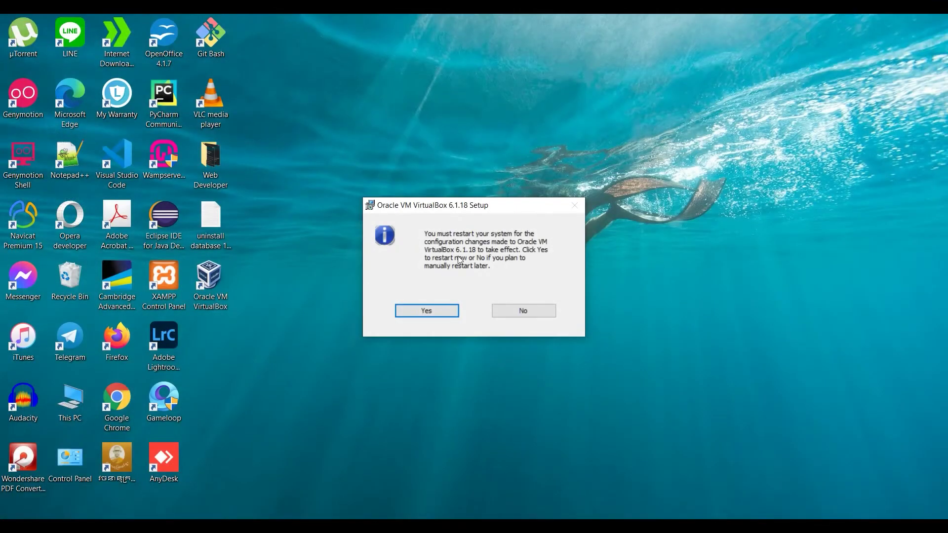
click(512, 311)
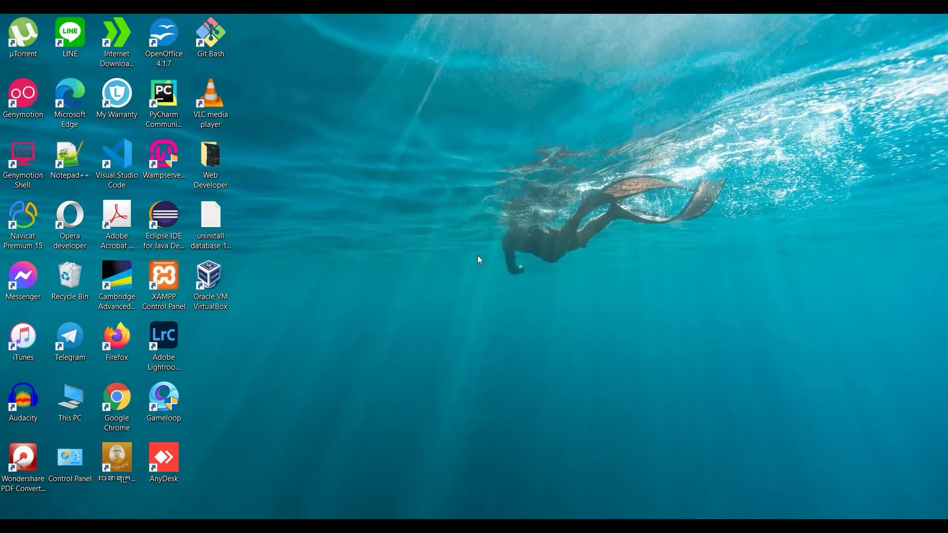
Search Windows for "geny" and launch the Genymotion app.
click(89, 527)
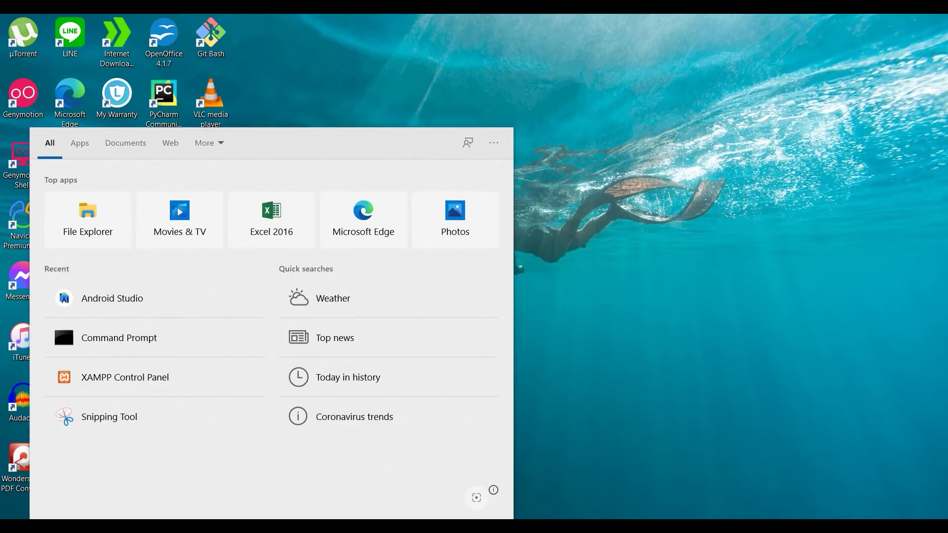
text(geny)
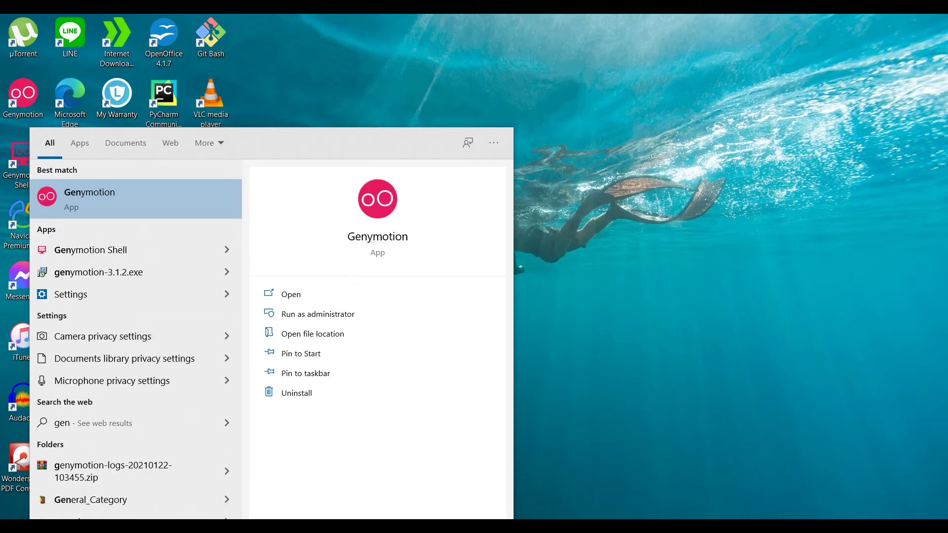
click(190, 195)
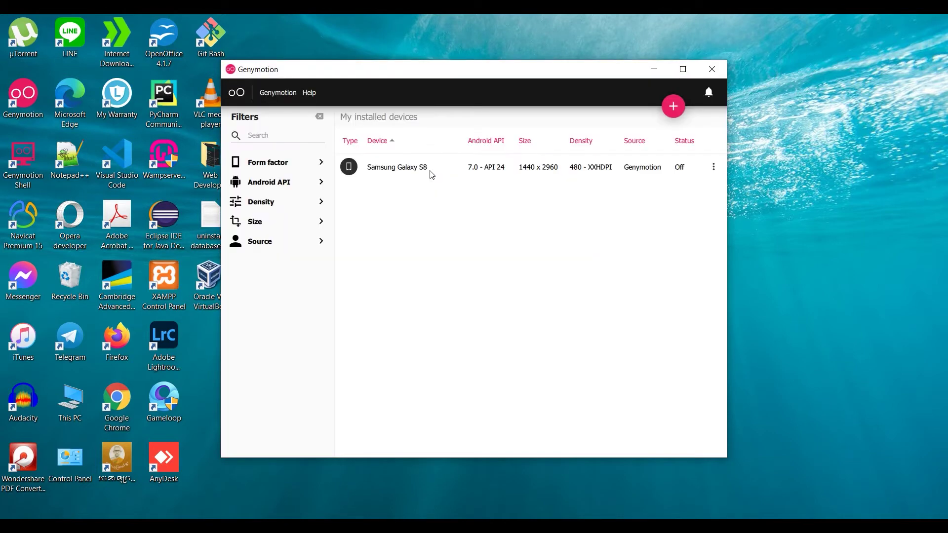
Add a Google Nexus 7 virtual device with Android 4.4, keeping its default name, display, system and network settings, and install it.
click(673, 107)
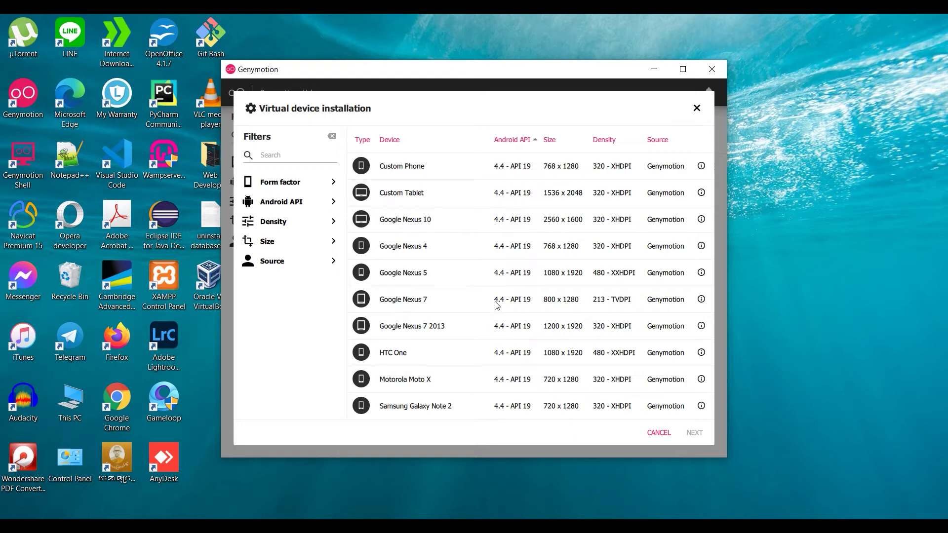
click(701, 300)
mouse_move(702, 300)
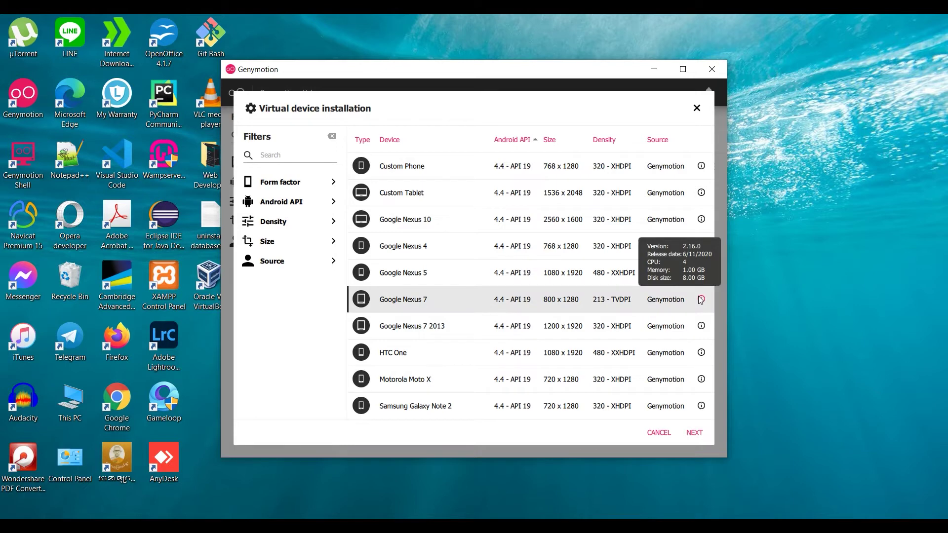
click(701, 437)
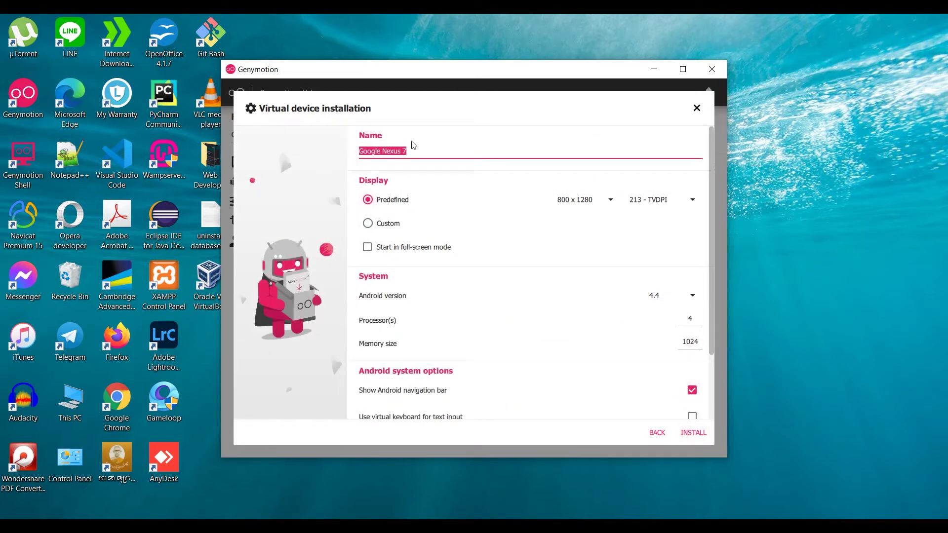
click(420, 152)
scroll(595, 311, down, 2)
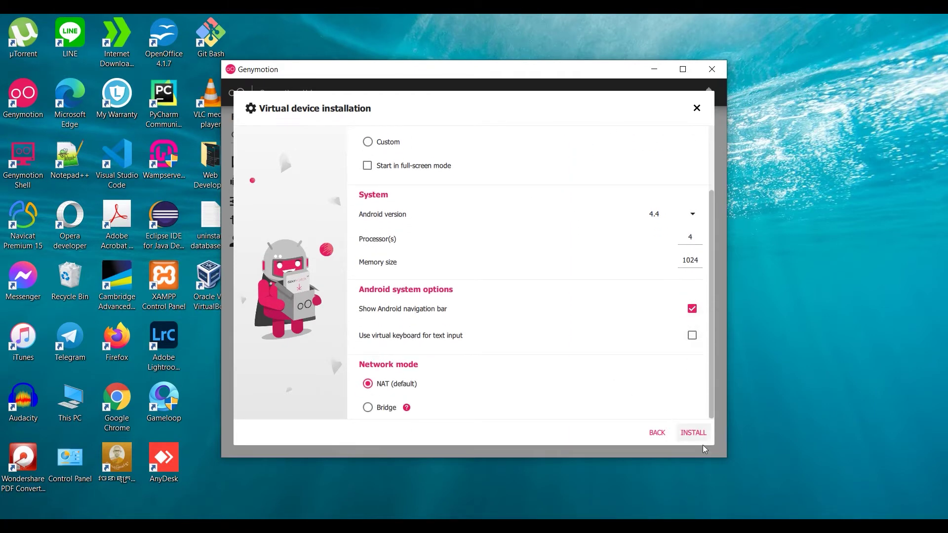
click(694, 434)
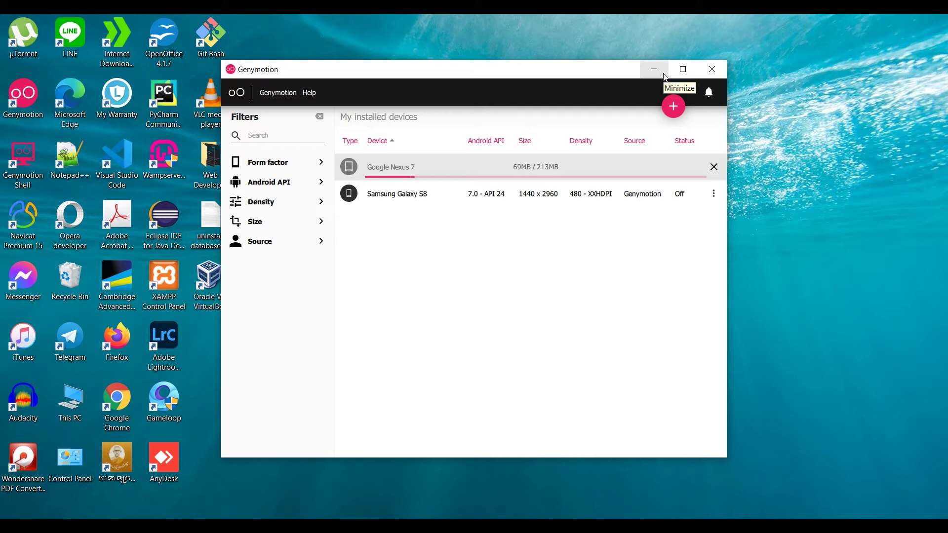
Minimize Genymotion, search Windows for "androi" and launch Android Studio.
click(664, 74)
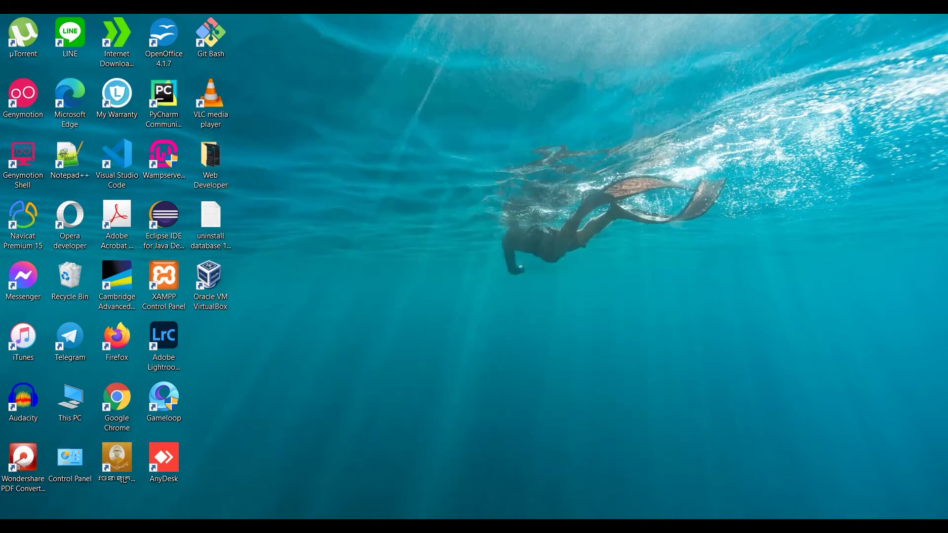
key(super+s)
text(androi)
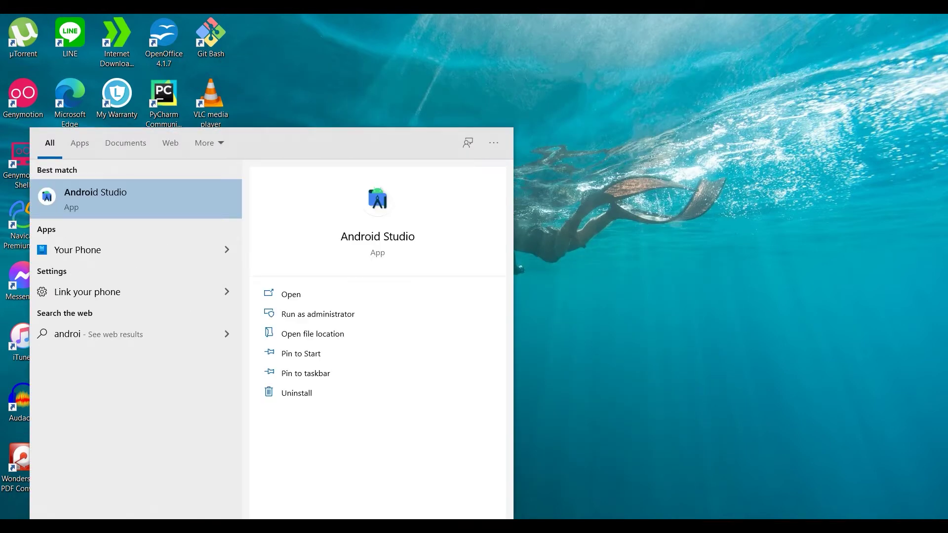
click(201, 196)
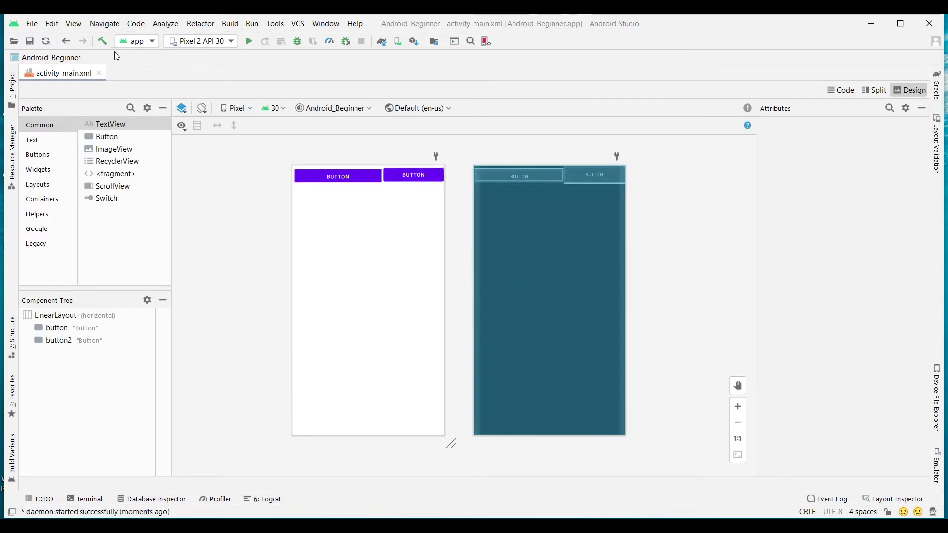
Find the Genymotion plugin in Android Studio's installed plugins by searching "genym" and update it to 1.0.8.
click(486, 42)
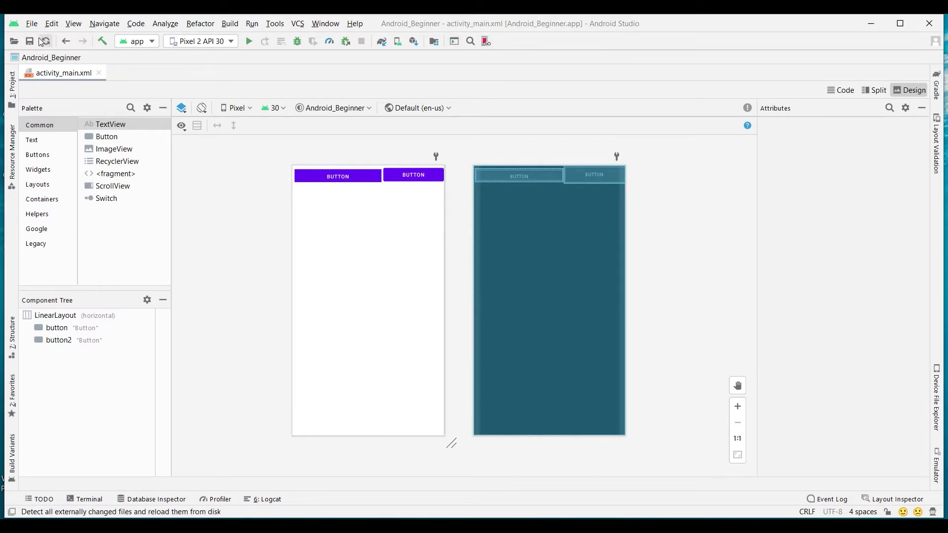
click(31, 25)
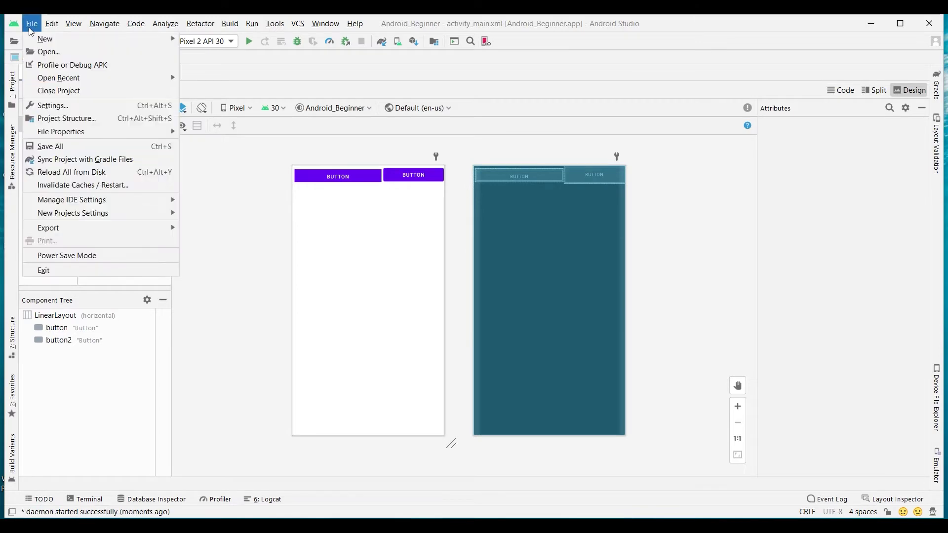
click(70, 105)
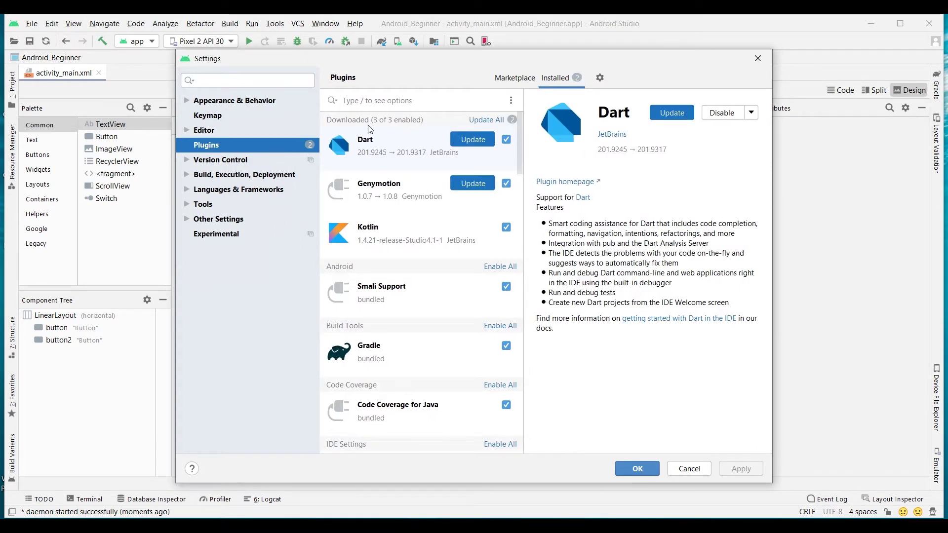
click(402, 105)
text(genym)
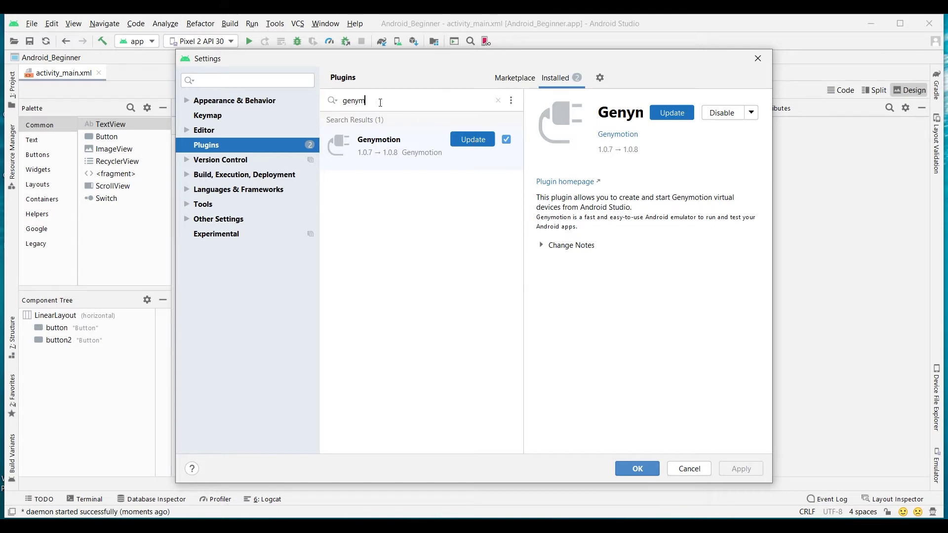
click(470, 140)
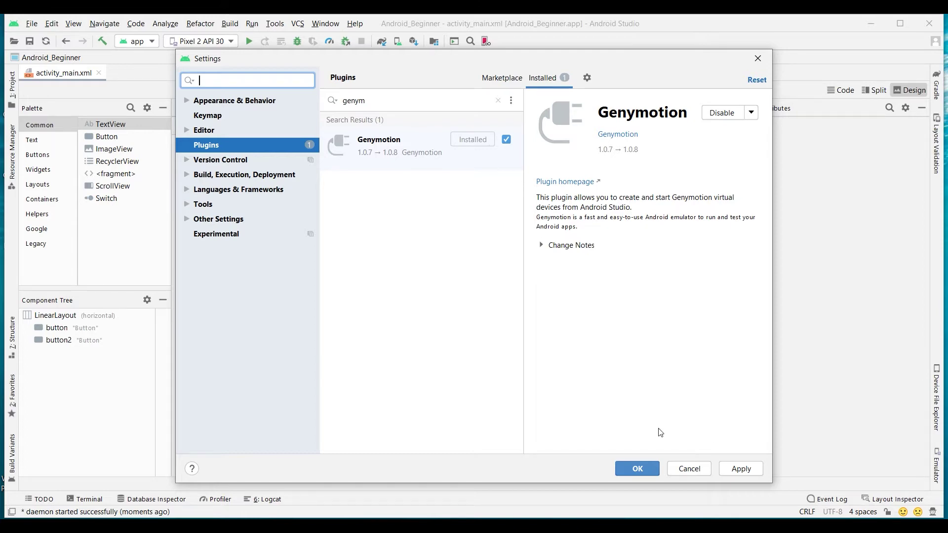
Apply the plugin changes, close the settings and restart Android Studio.
click(739, 468)
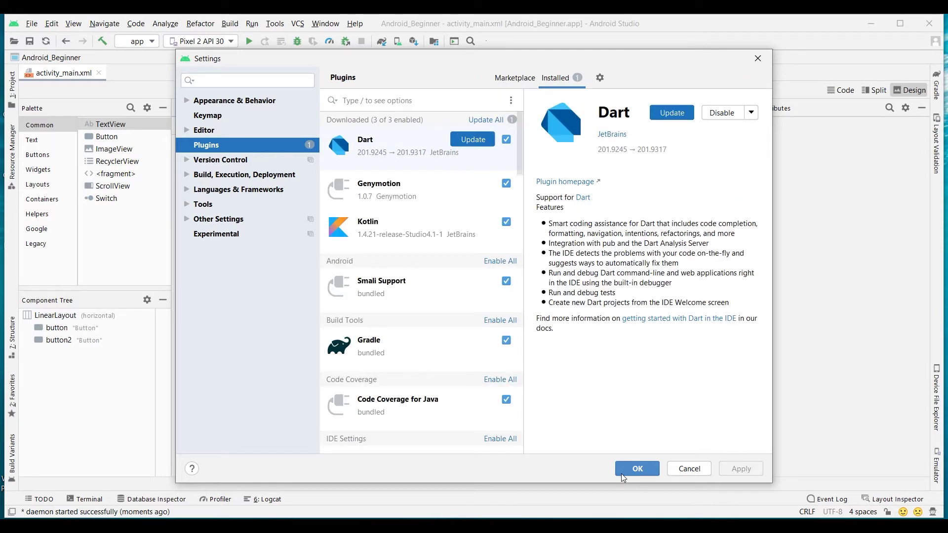
click(621, 470)
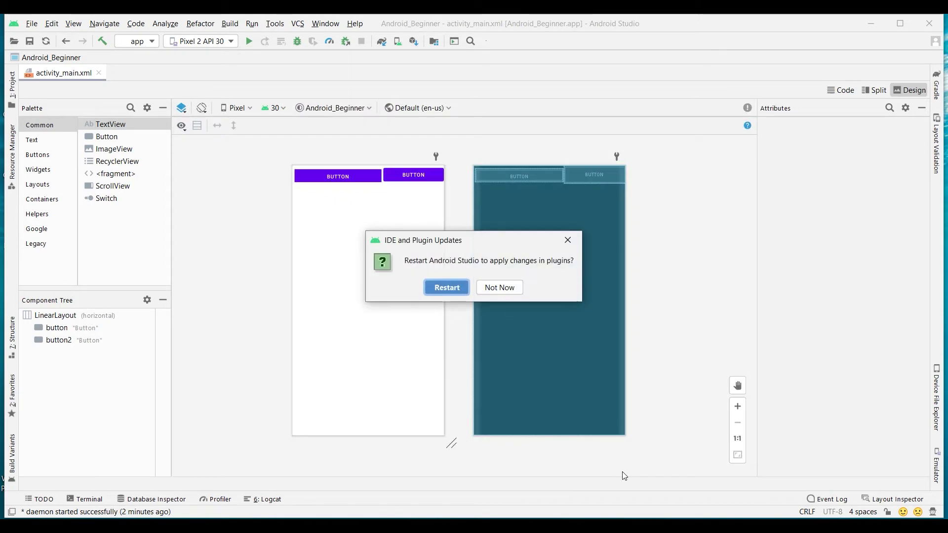
click(448, 288)
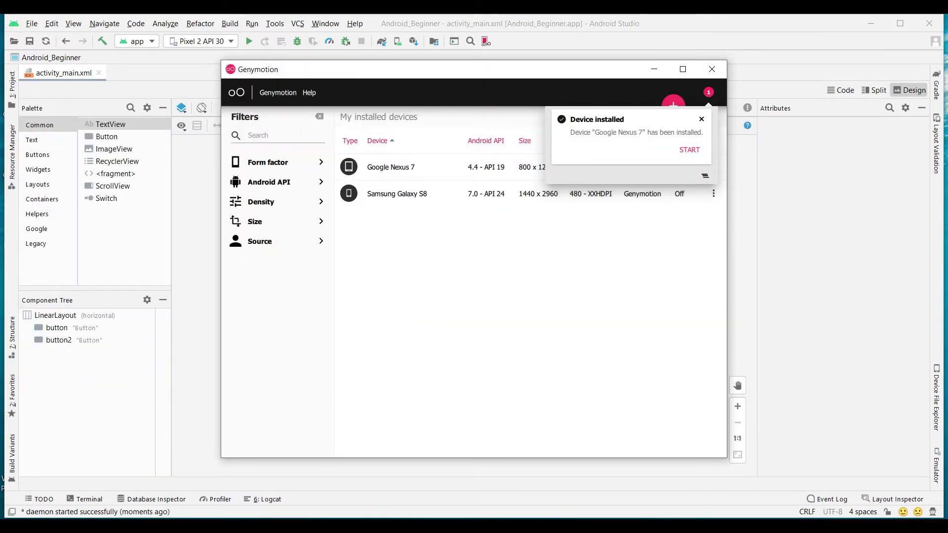
Start the newly installed Google Nexus 7 device from Genymotion's notification and minimize the Genymotion window.
click(696, 150)
click(655, 70)
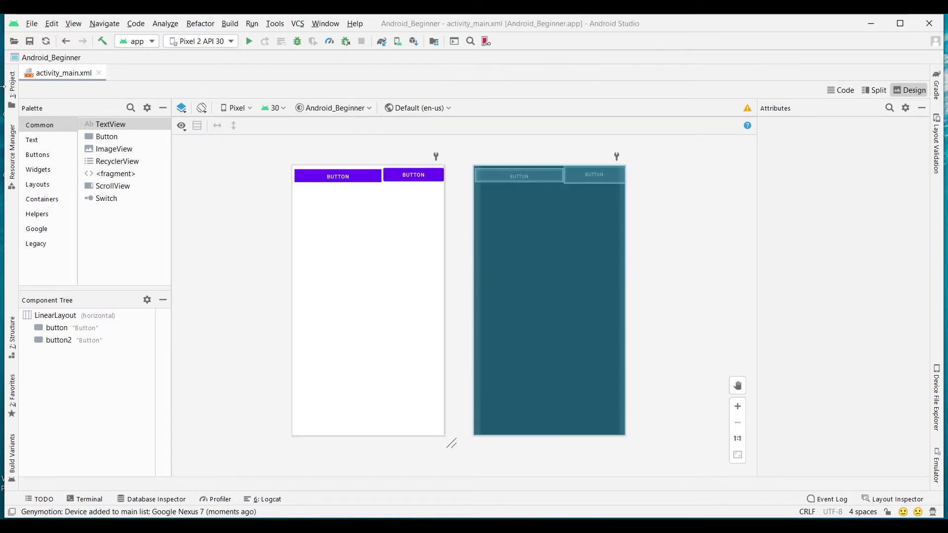
Open the Genymotion Plugin page under Tools in Android Studio's settings.
click(31, 25)
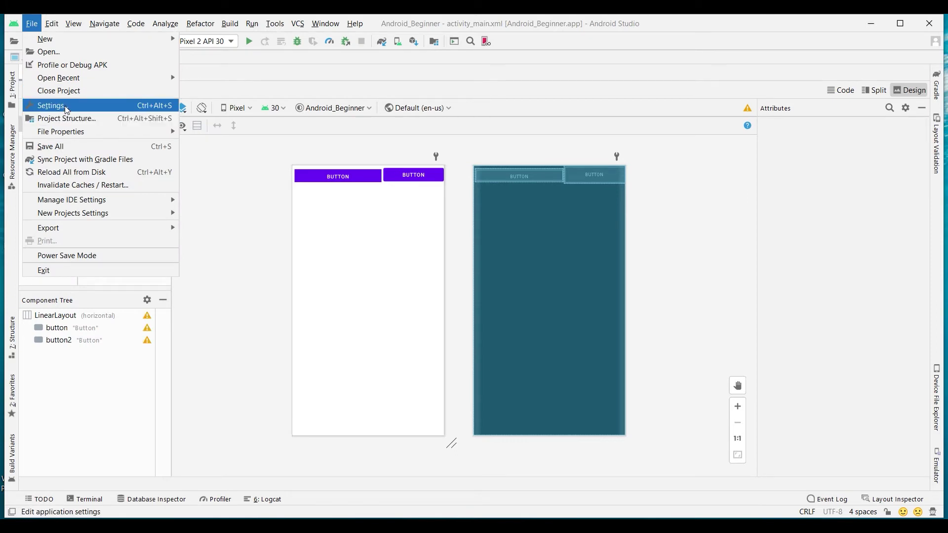
click(64, 105)
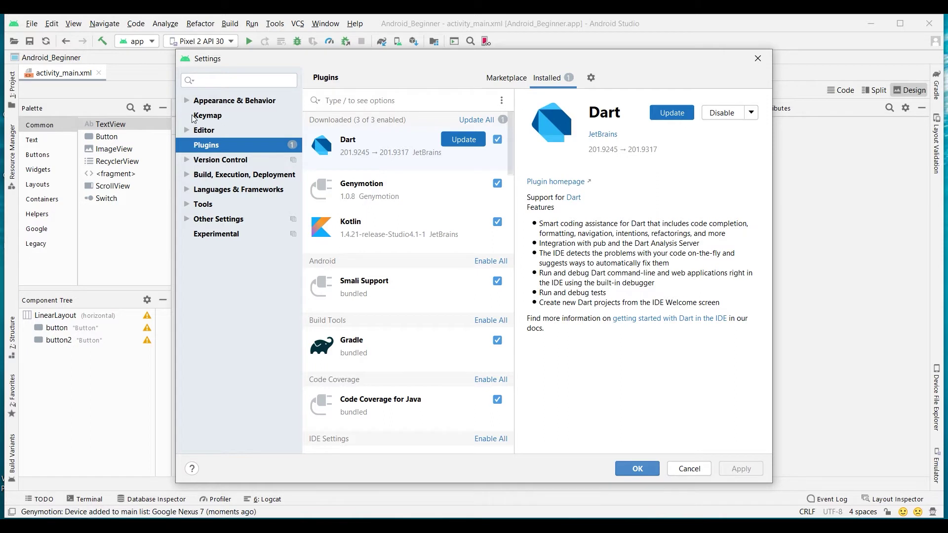
click(190, 204)
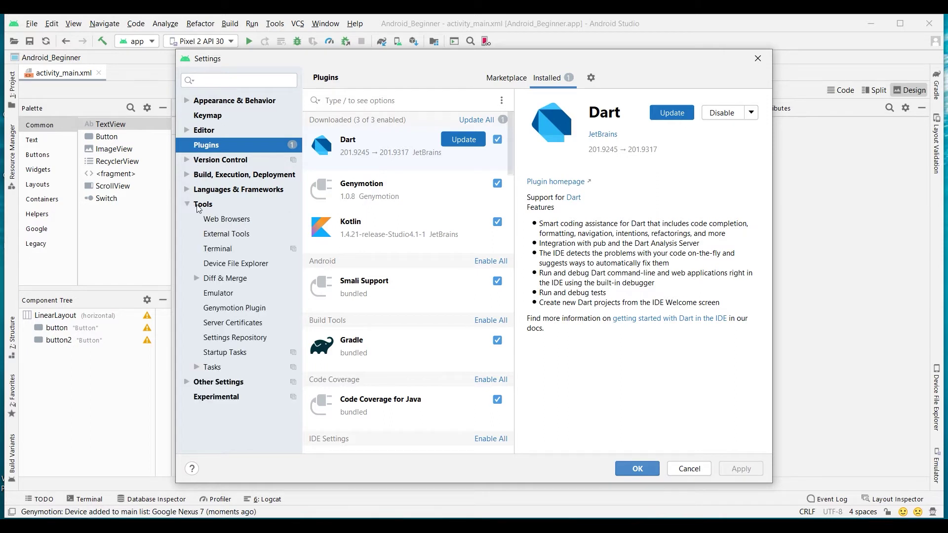
click(219, 310)
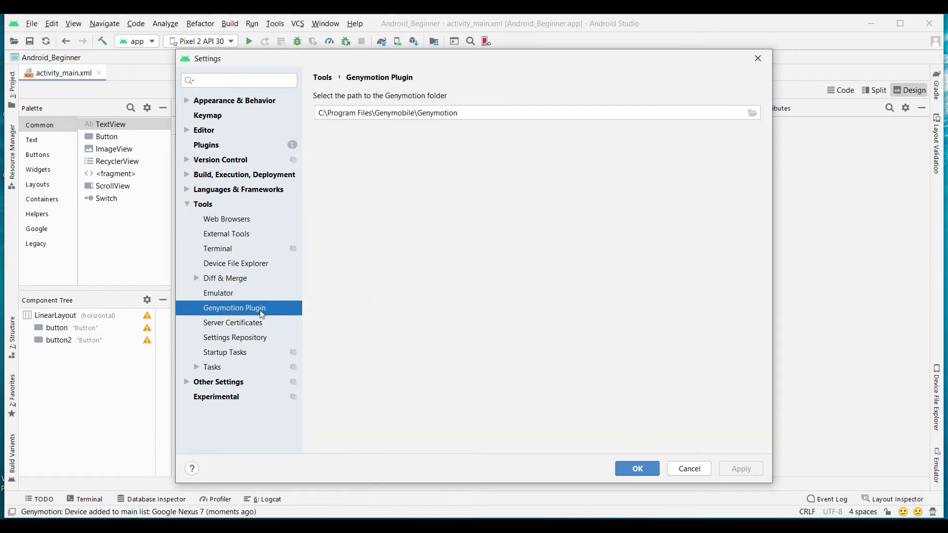
Choose C:\Program Files\Genymobile\Genymotion as the Genymotion plugin's folder path and confirm the settings.
click(751, 114)
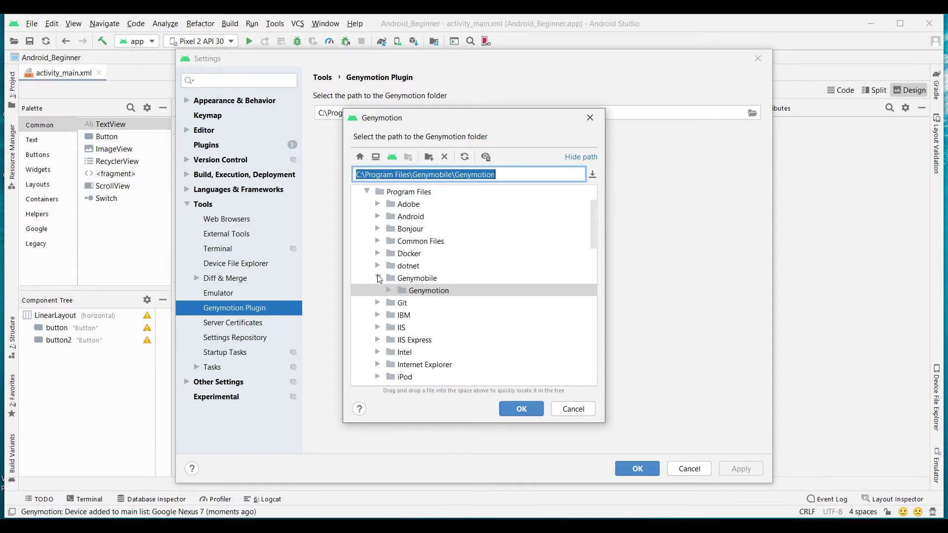
click(379, 278)
click(367, 191)
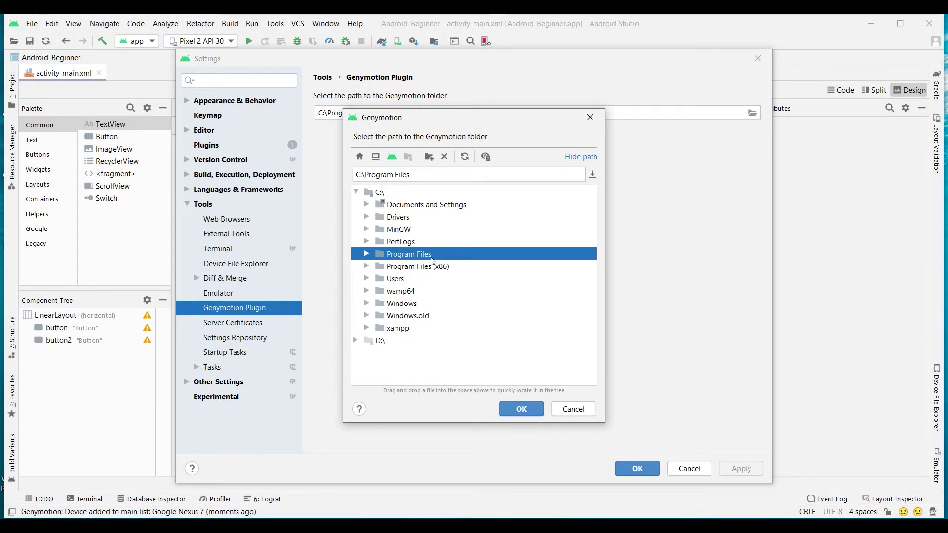
click(367, 253)
scroll(393, 277, down, 1)
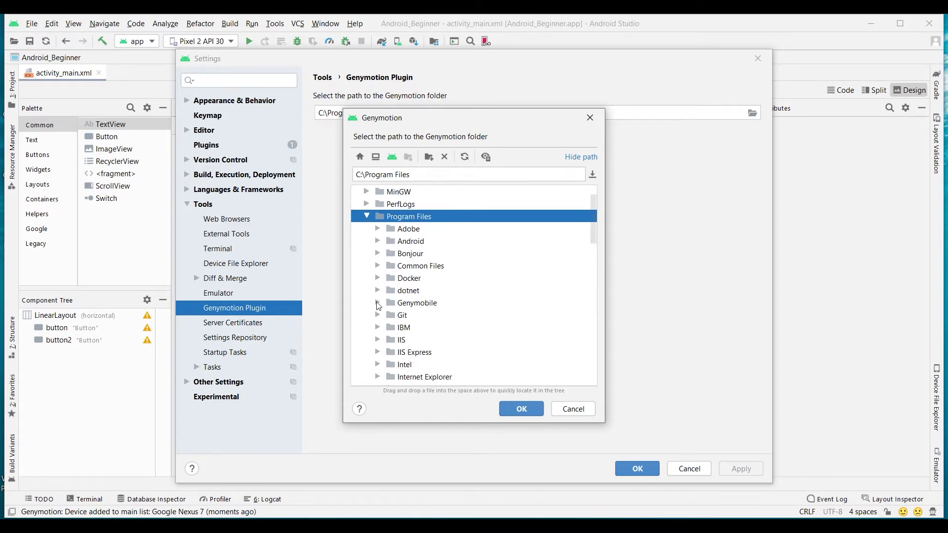
click(378, 304)
click(427, 317)
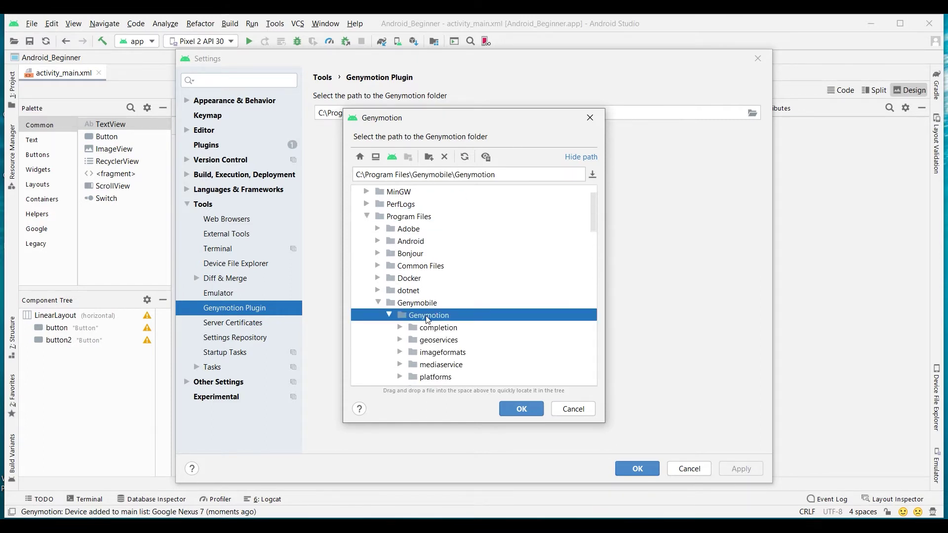
click(526, 408)
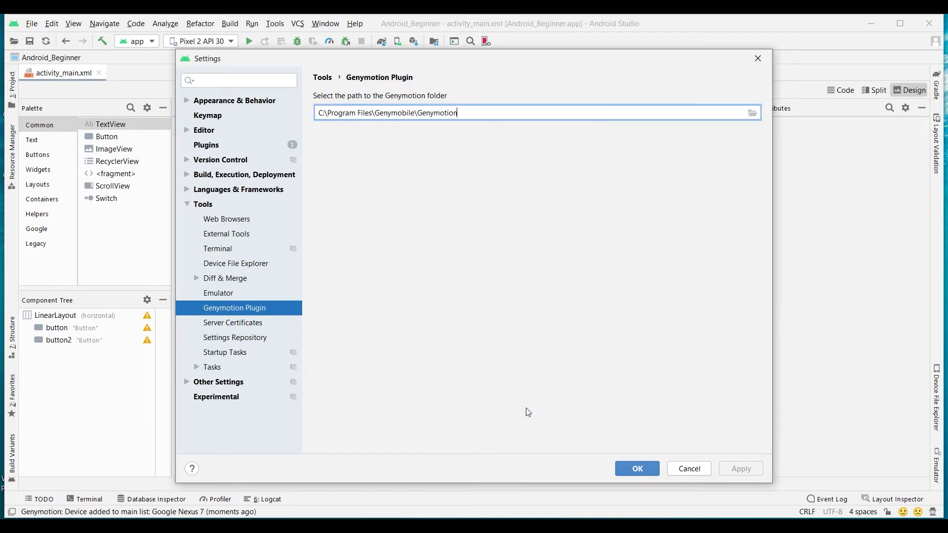
click(637, 469)
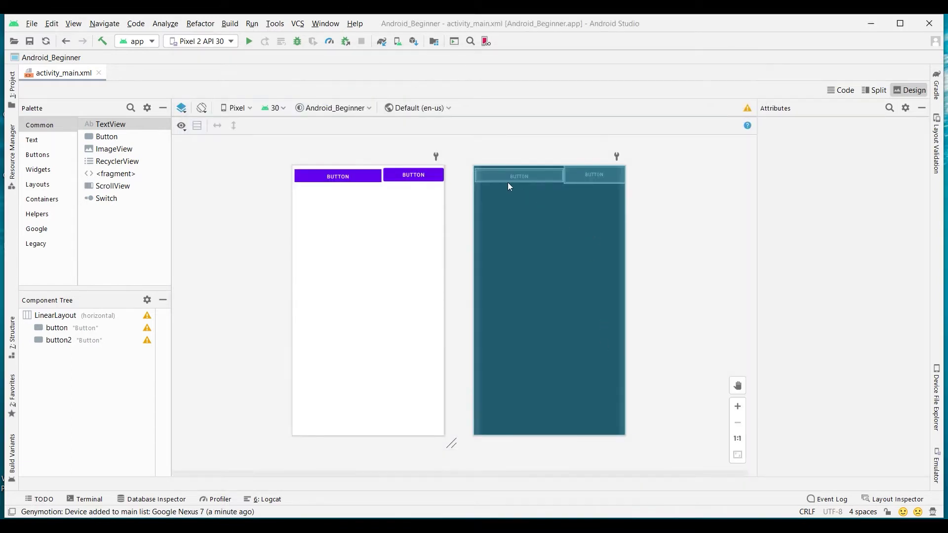
Try to start the Samsung Galaxy S8 from the Genymotion Device Manager and read the FAQ article linked in the error message.
click(488, 41)
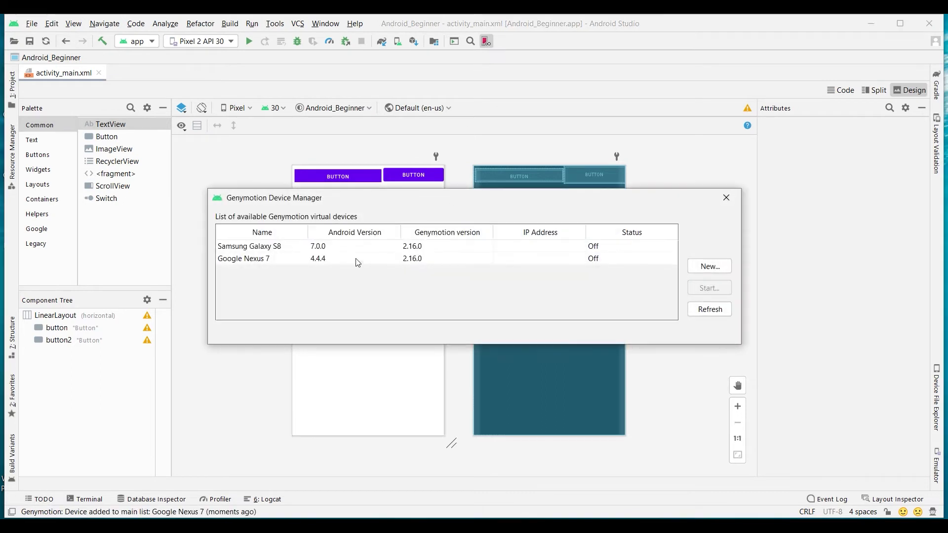
click(509, 243)
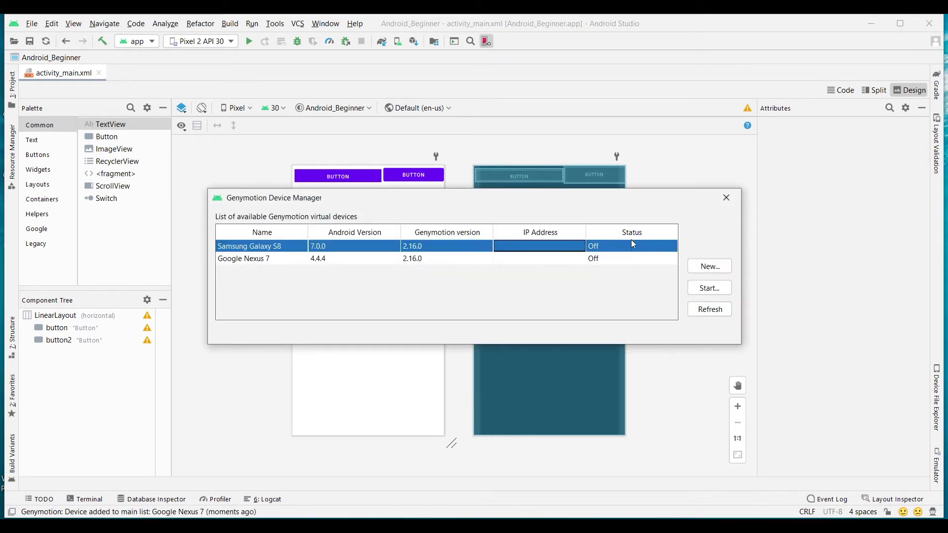
click(715, 294)
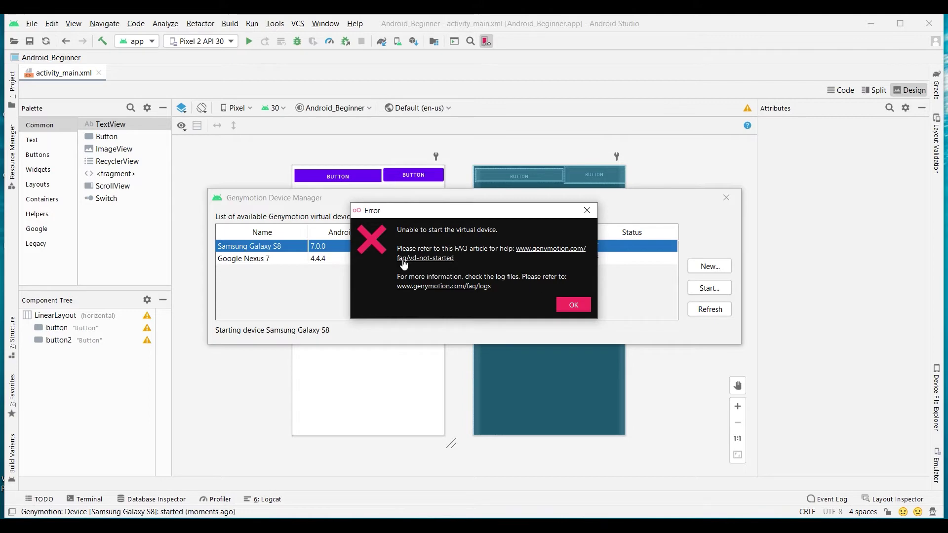
click(435, 259)
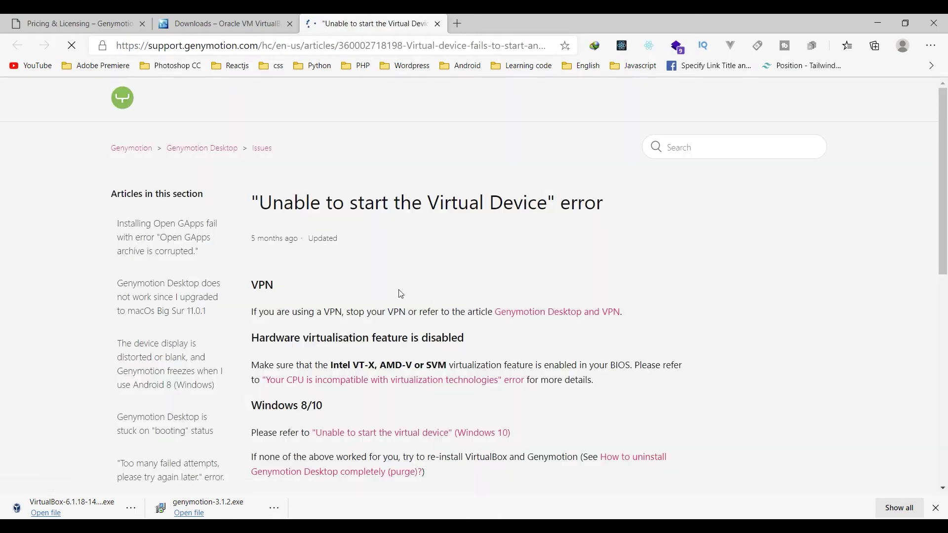
scroll(263, 188, down, 1)
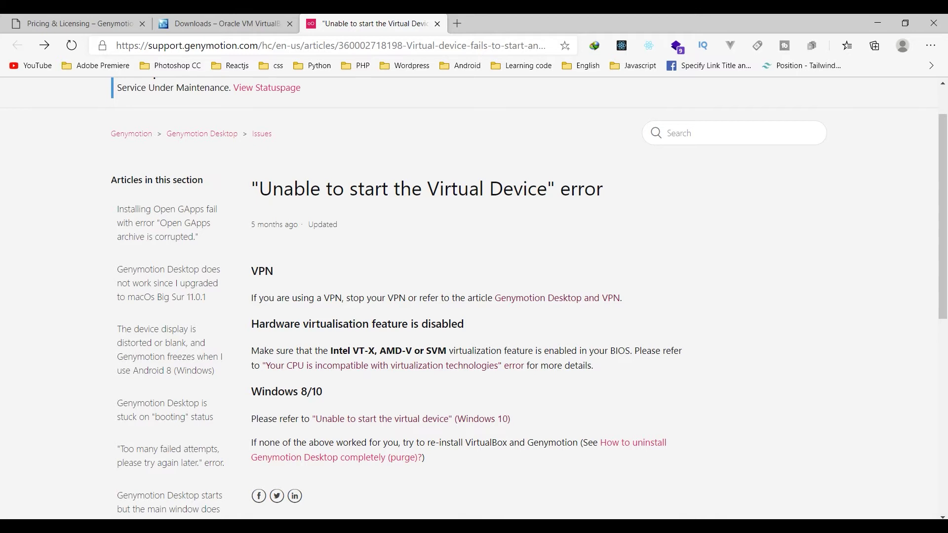
Open Windows Settings through a Windows search and go to the adapter options under Network & Internet.
key(super+s)
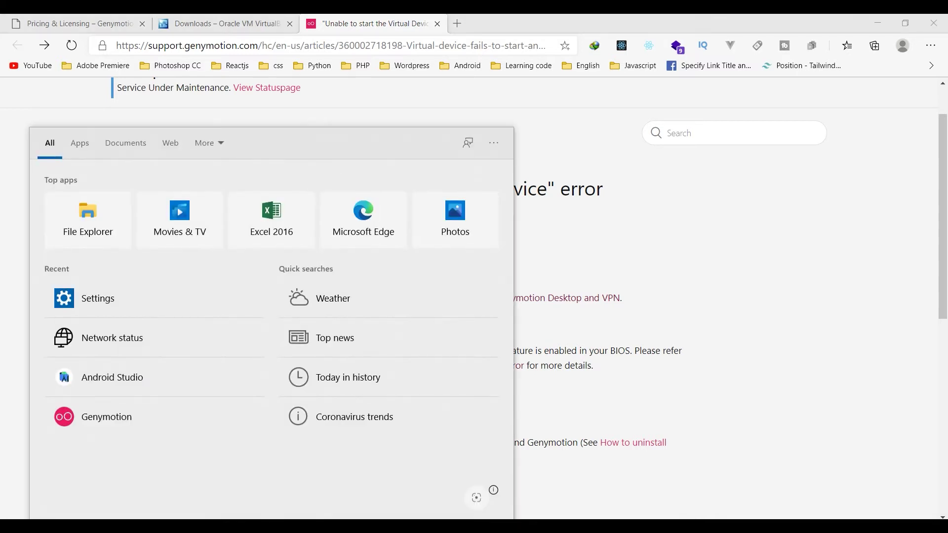
text(se)
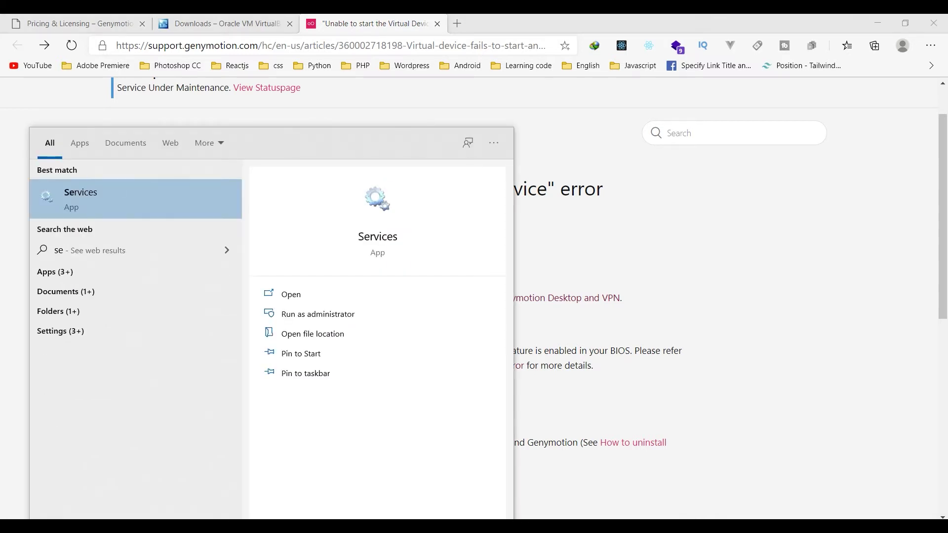
key(BackSpace)
key(BackSpace)
text(n)
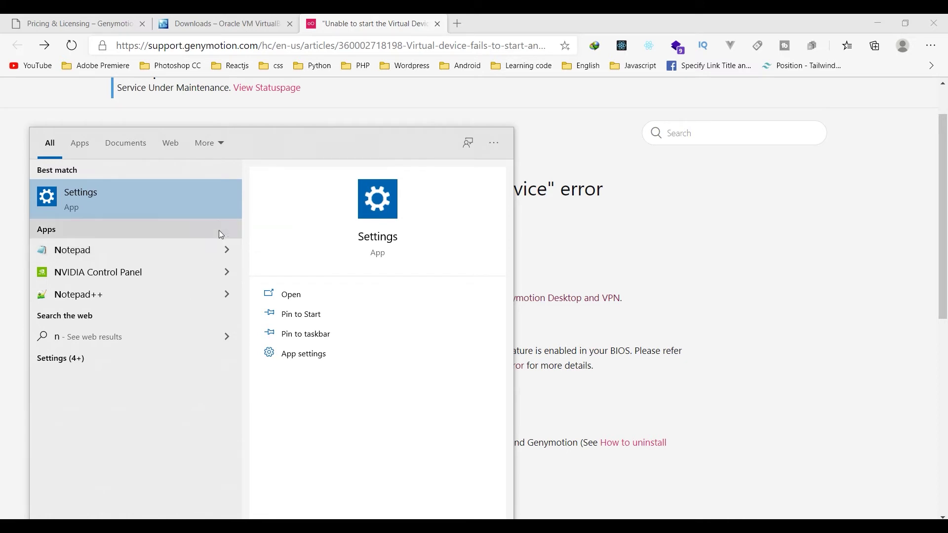
click(107, 198)
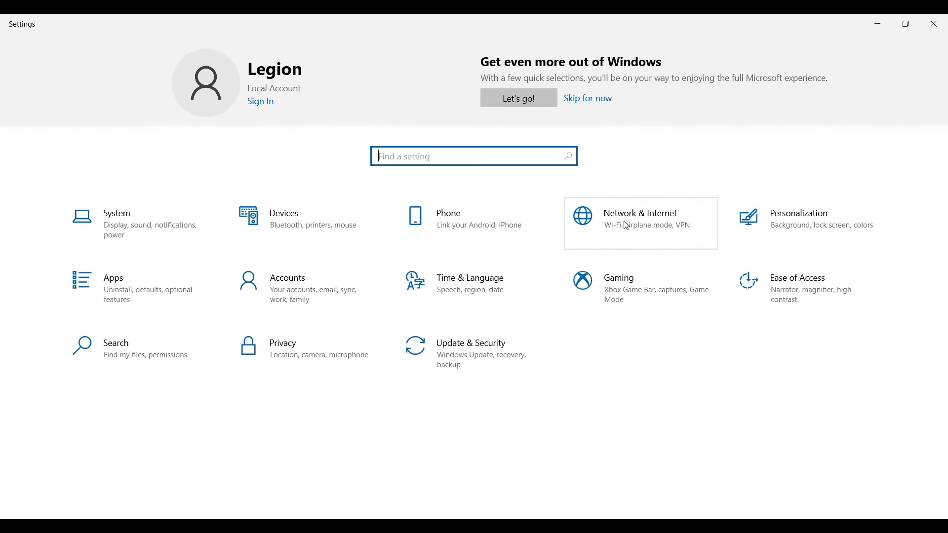
click(663, 220)
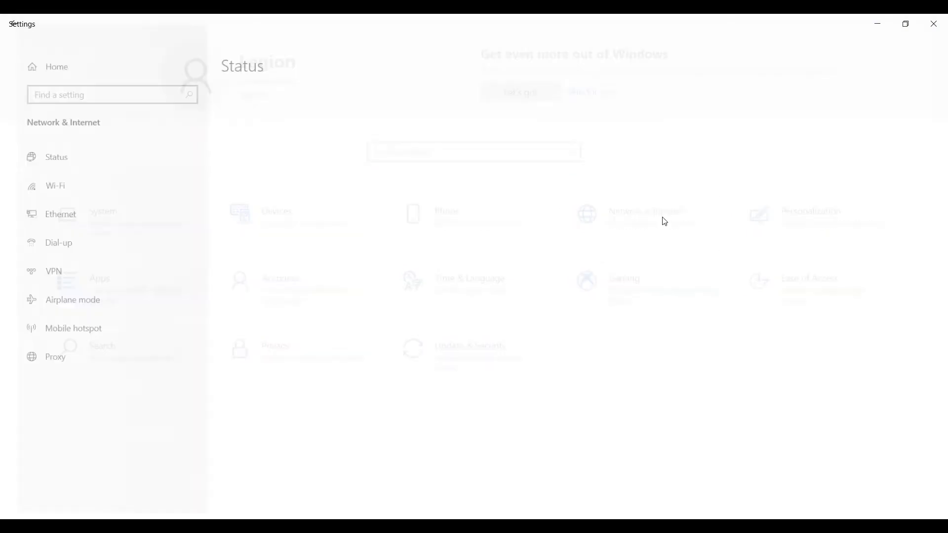
scroll(642, 242, down, 3)
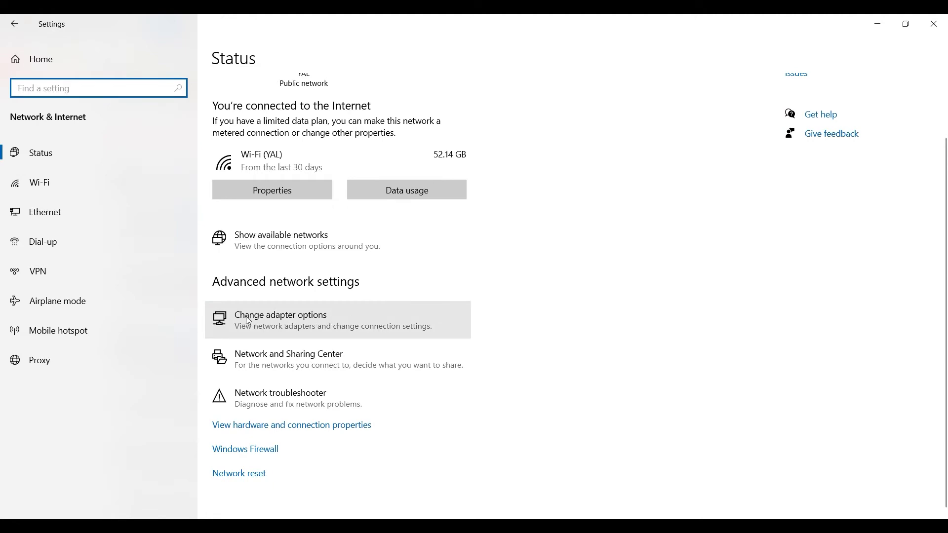
click(308, 323)
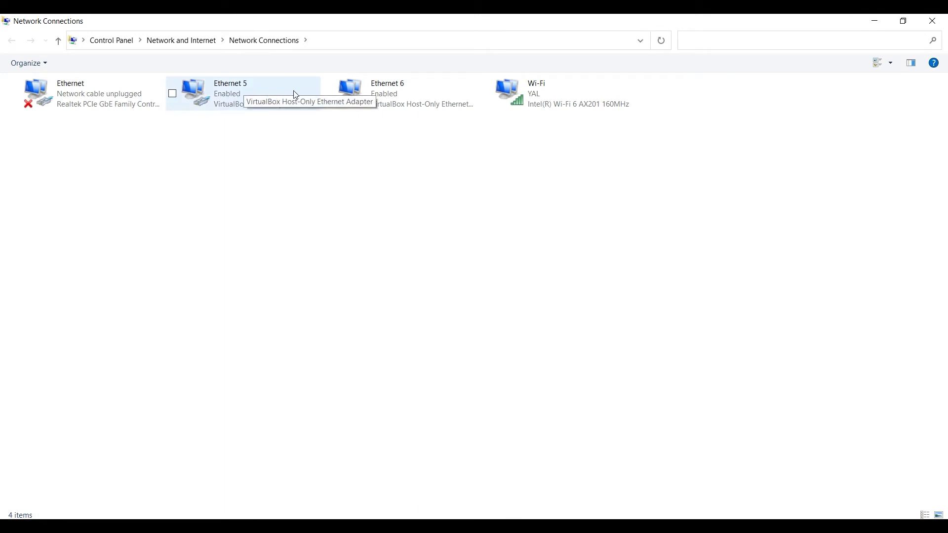
Disable the VirtualBox Host-Only network adapters Ethernet 5 and Ethernet 6.
right_click(235, 93)
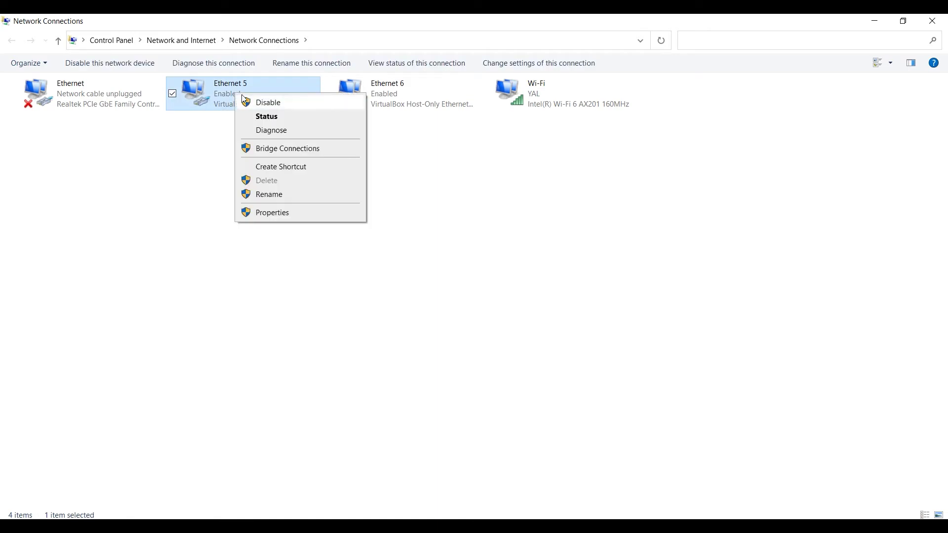
click(271, 104)
click(406, 95)
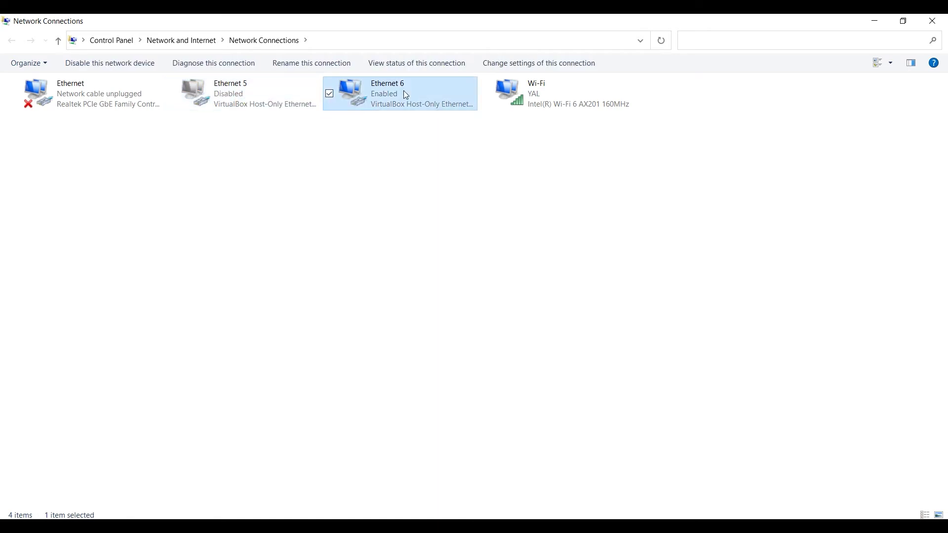
right_click(406, 95)
click(426, 99)
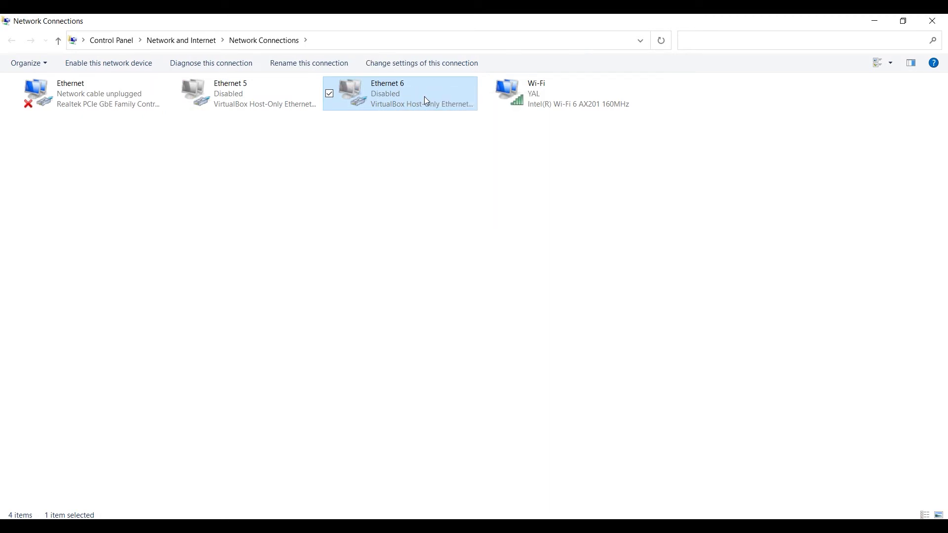
Re-enable the VirtualBox adapters Ethernet 5 and Ethernet 6, and close the Network Connections and Settings windows.
click(268, 103)
right_click(269, 103)
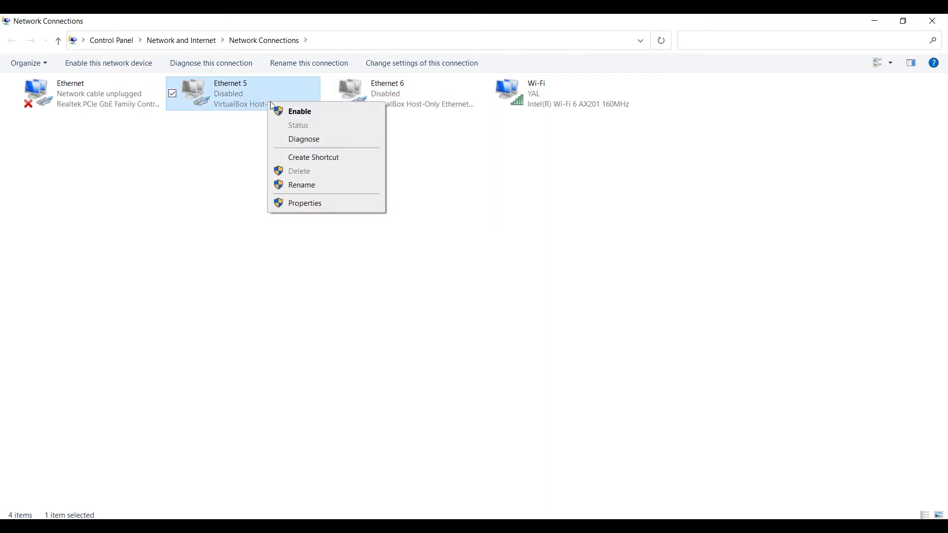
click(312, 113)
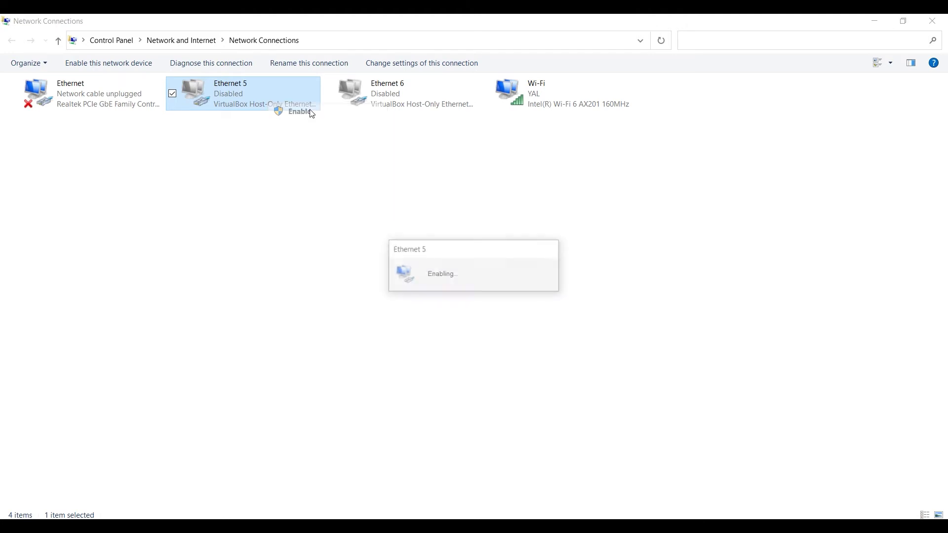
click(415, 99)
right_click(415, 98)
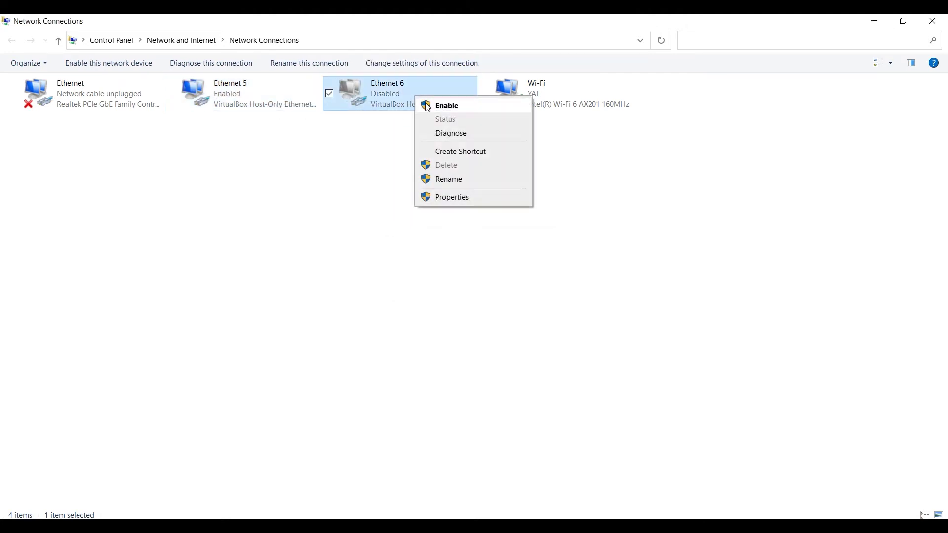
click(427, 106)
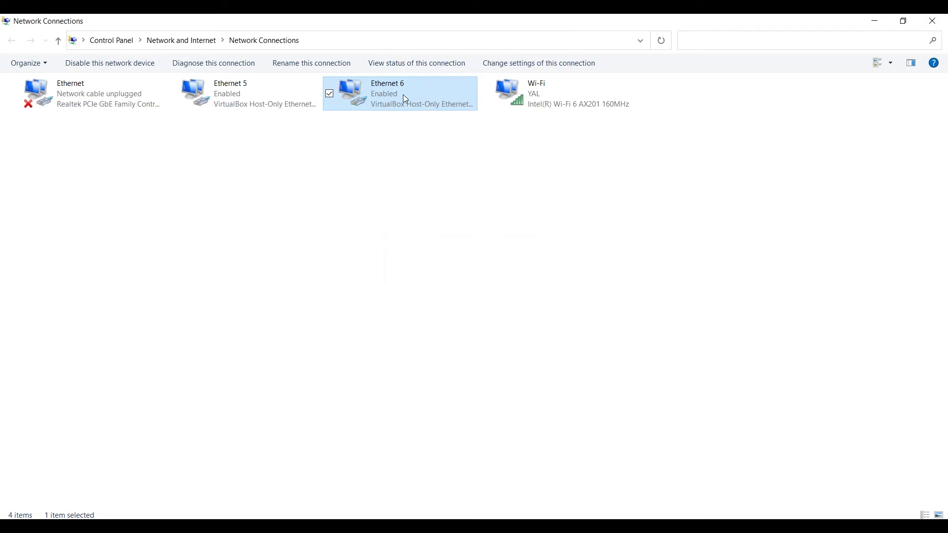
click(930, 25)
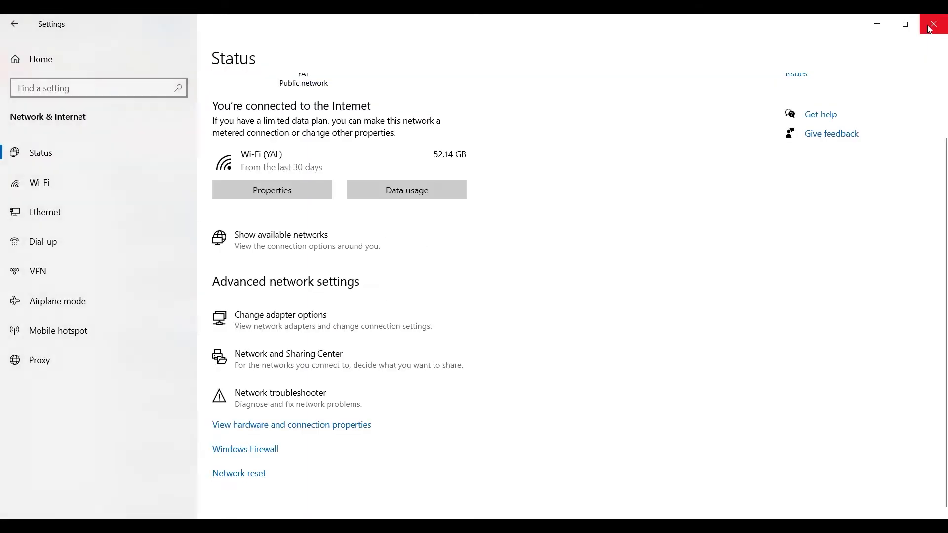
click(929, 26)
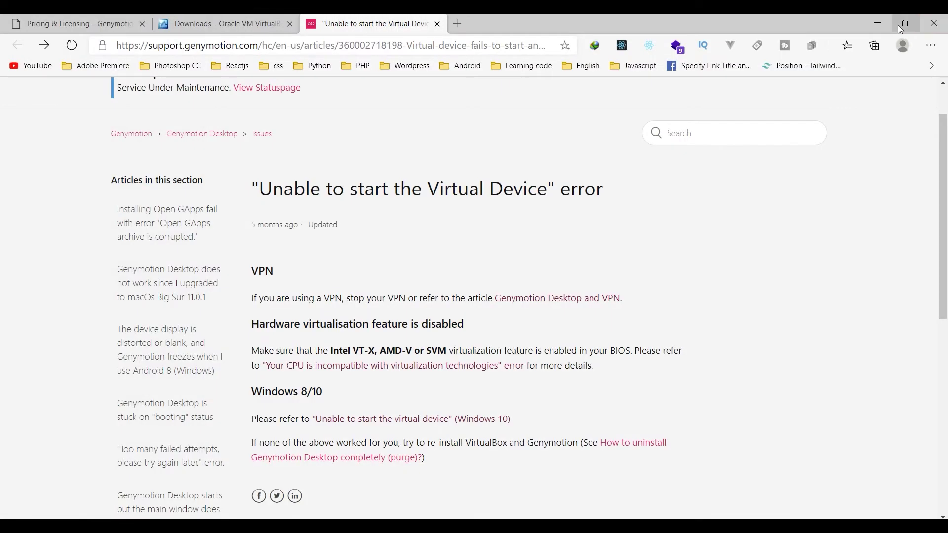
Switch from the browser to Android Studio, start the Samsung Galaxy S8 from the Genymotion Device Manager, and bring Android Studio back to the front.
click(877, 24)
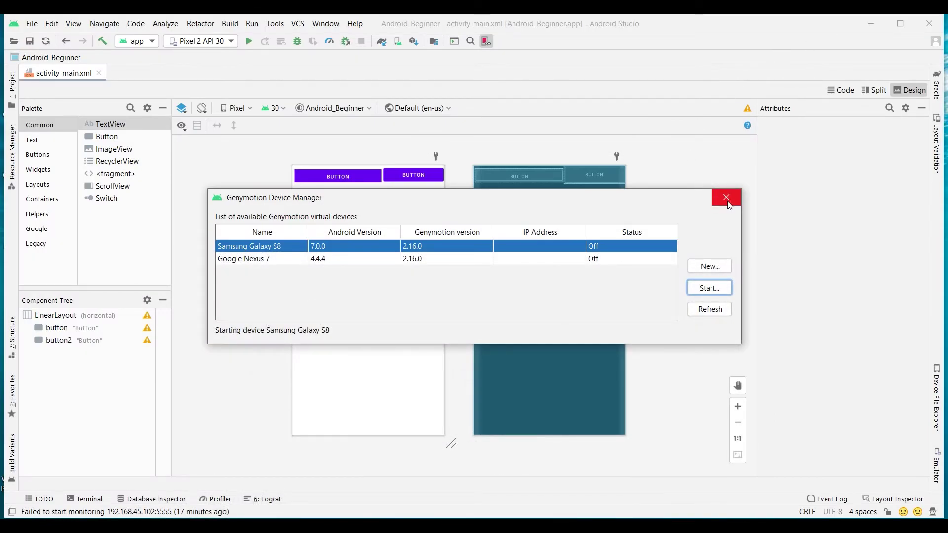
click(410, 251)
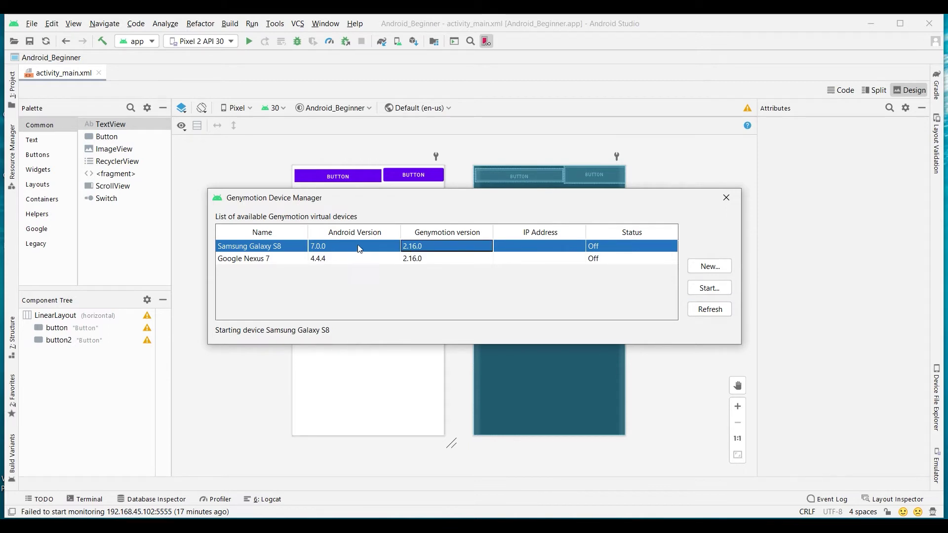
click(708, 289)
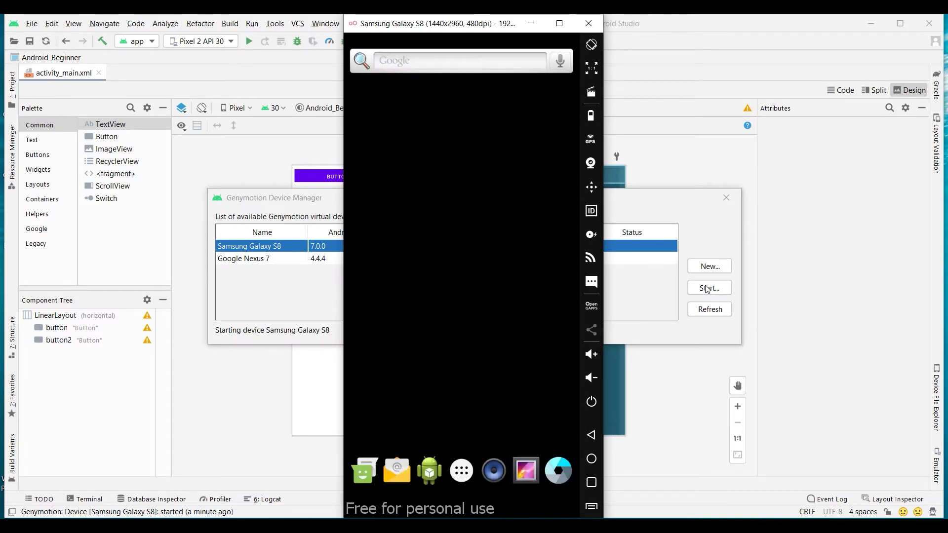
click(679, 152)
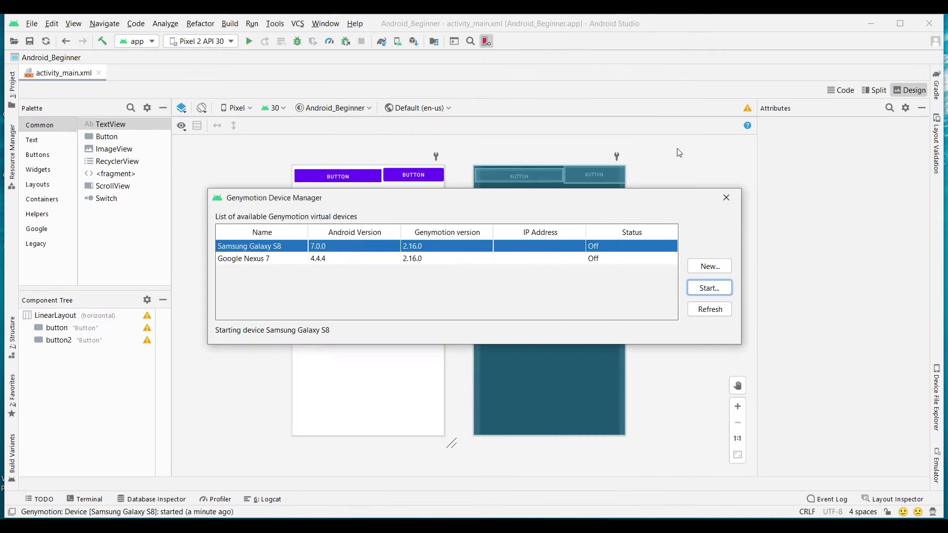
Close the Genymotion Device Manager, check the run-target devices and Genymotion's installed devices, and return to Android Studio.
click(725, 200)
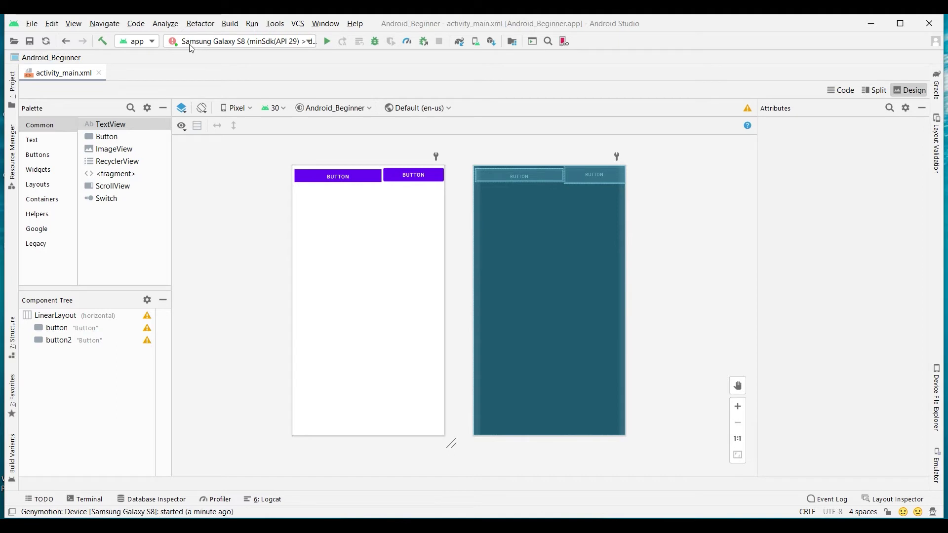
click(309, 42)
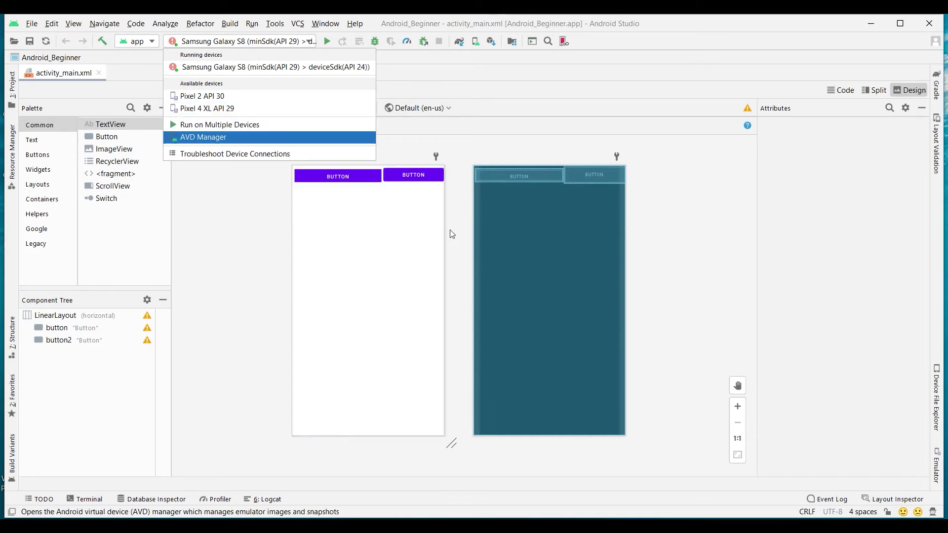
mouse_move(653, 527)
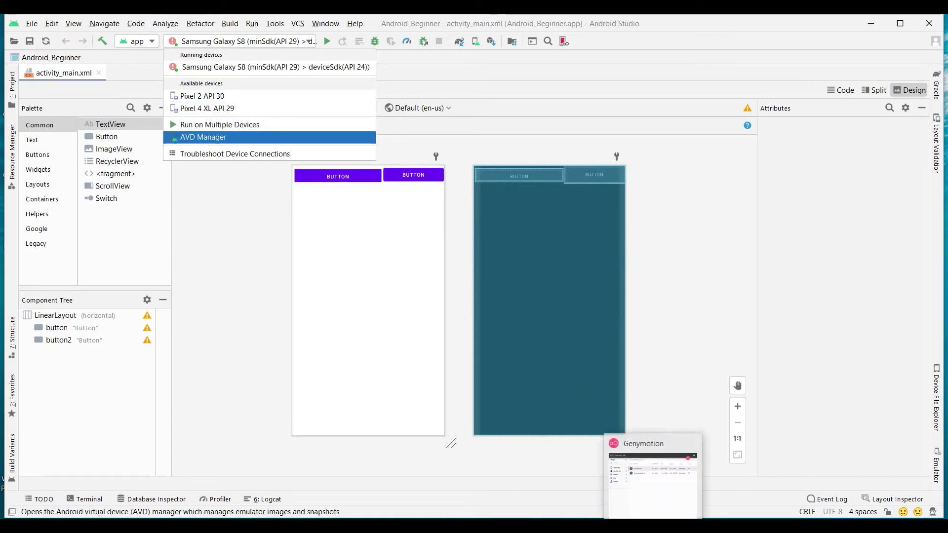
click(668, 496)
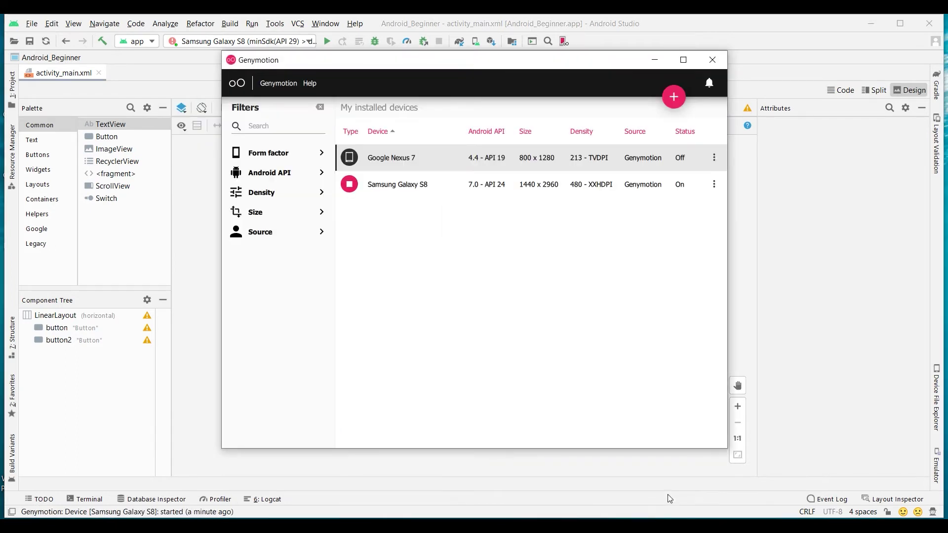
click(655, 59)
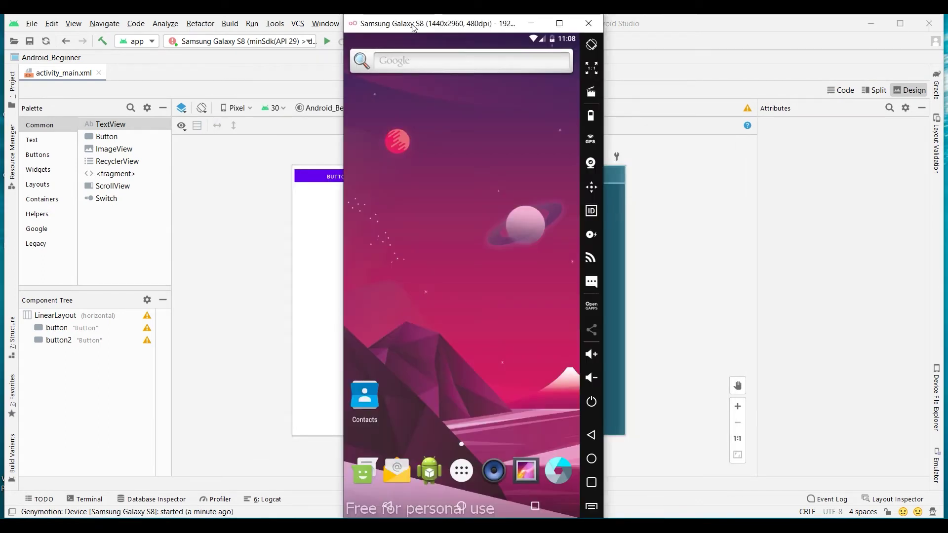
click(282, 68)
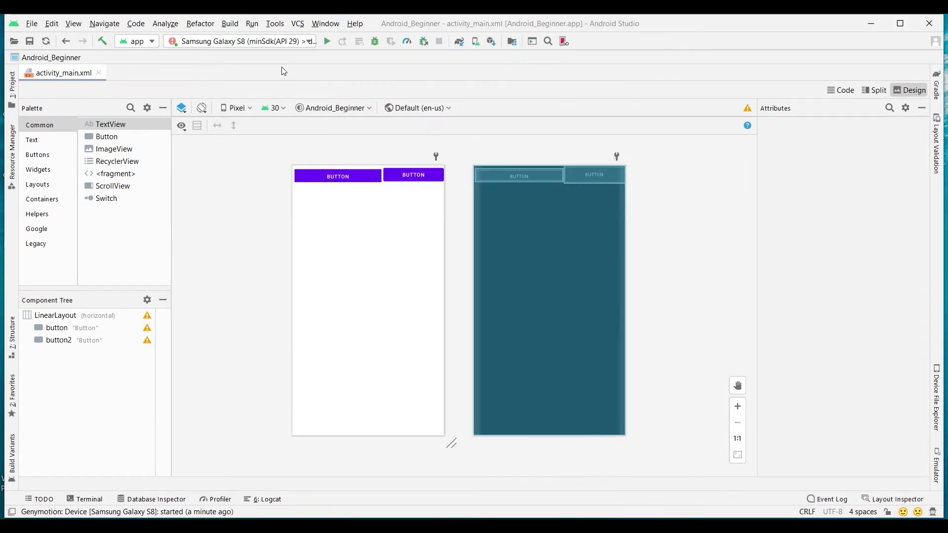
Try to run the app on the Samsung Galaxy S8, move the emulator window aside, and retry the installation.
click(325, 41)
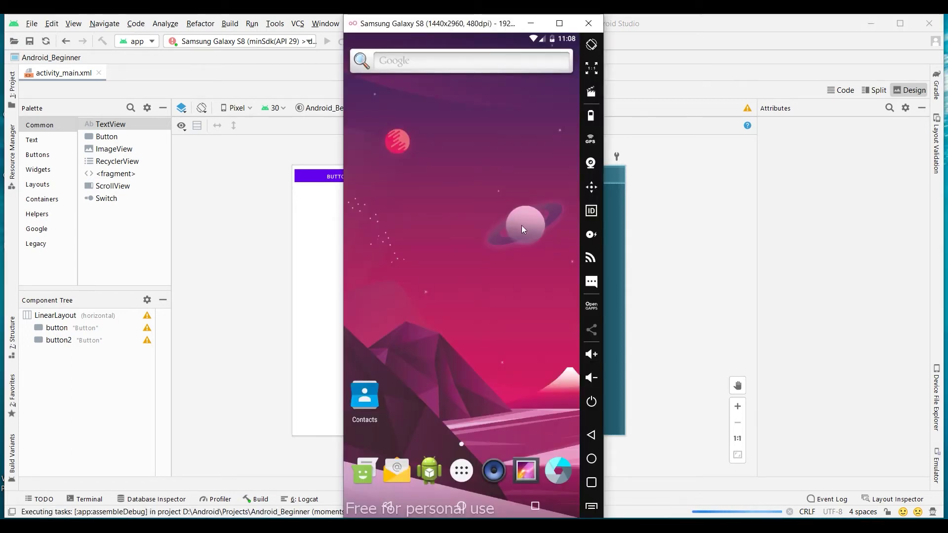
drag(455, 24, 721, 18)
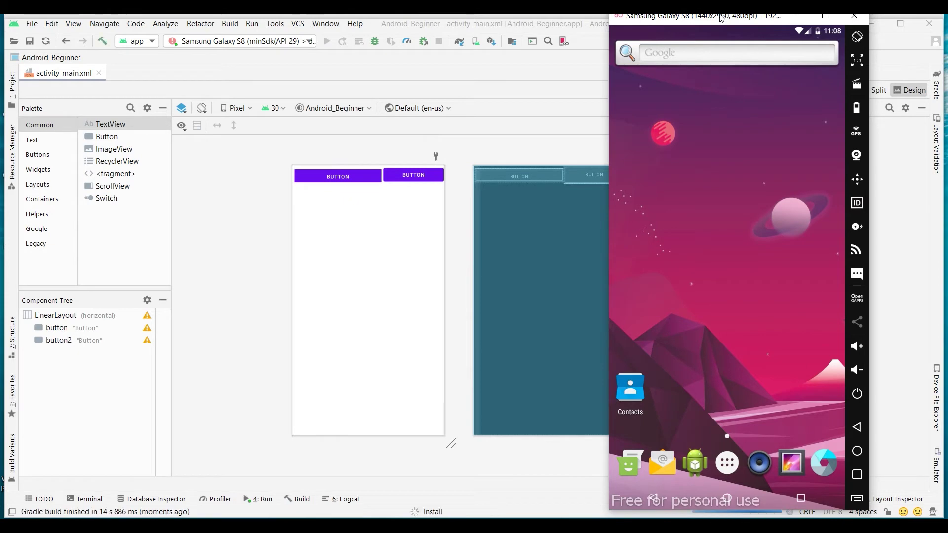
double_click(721, 18)
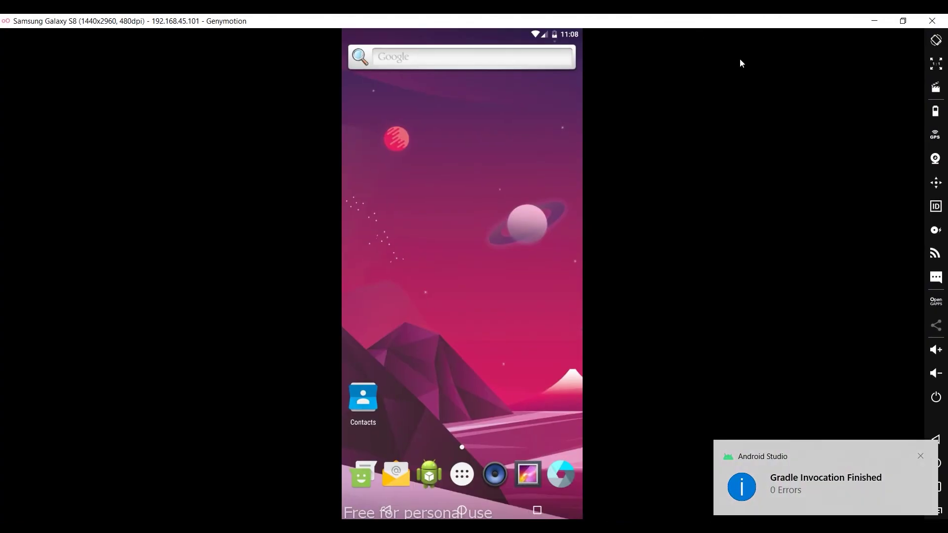
click(903, 21)
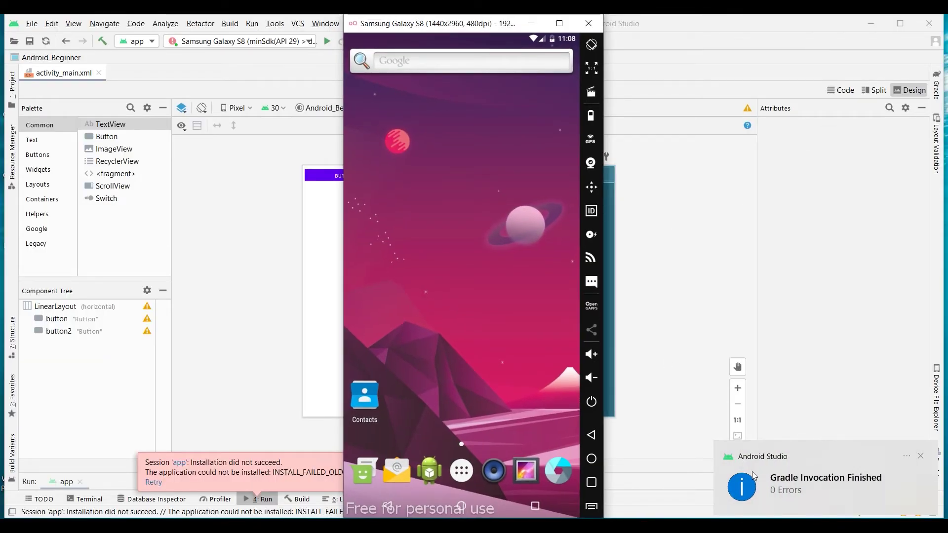
click(920, 455)
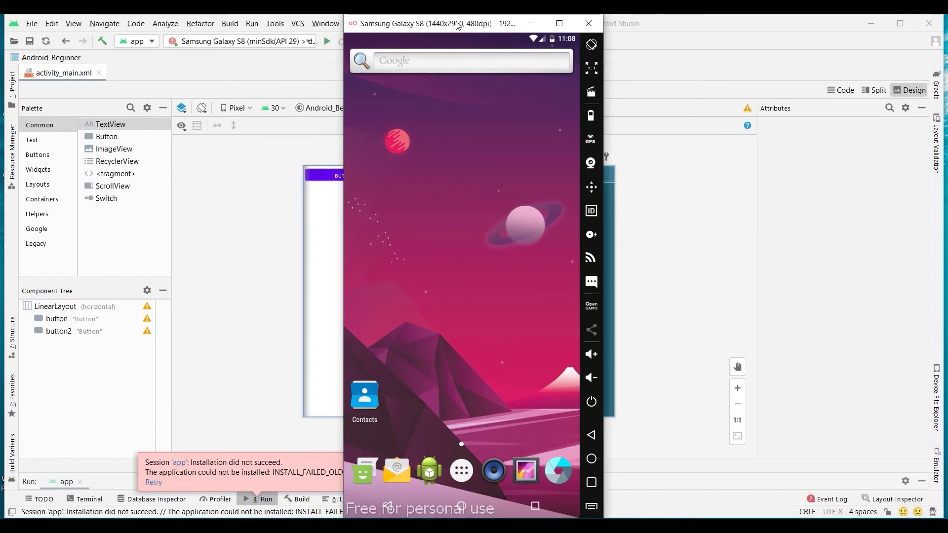
drag(458, 24, 664, 24)
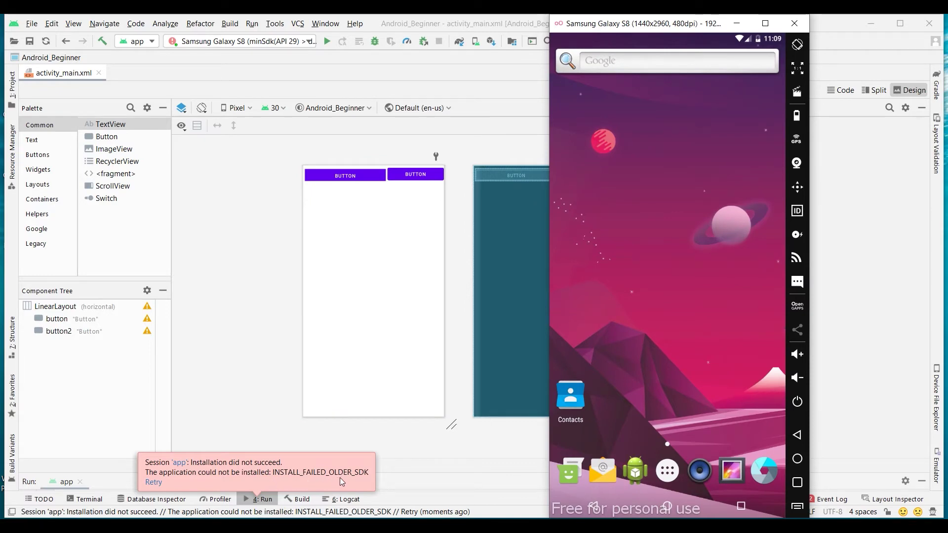
click(153, 483)
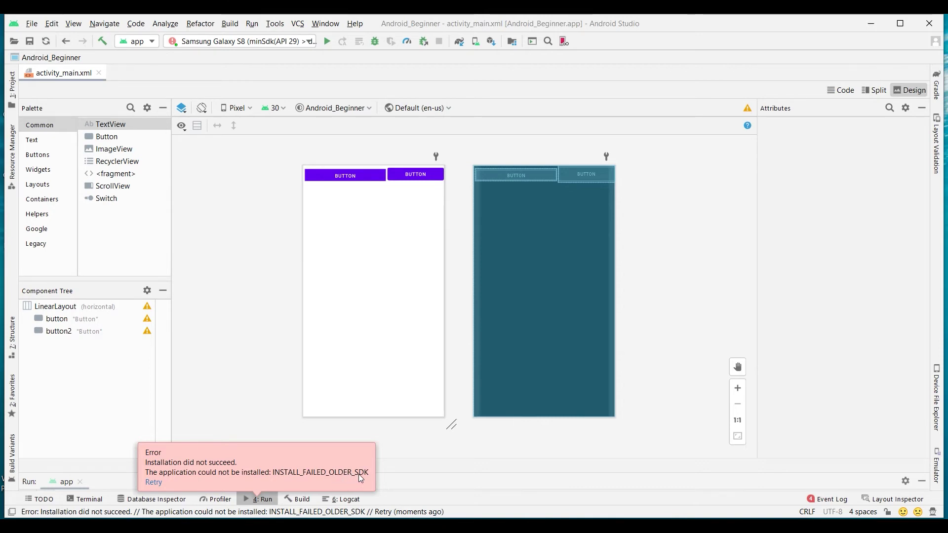
Start the Samsung Galaxy S8 again from the Genymotion Device Manager, close the manager, and move the emulator window beside the layout preview.
click(488, 42)
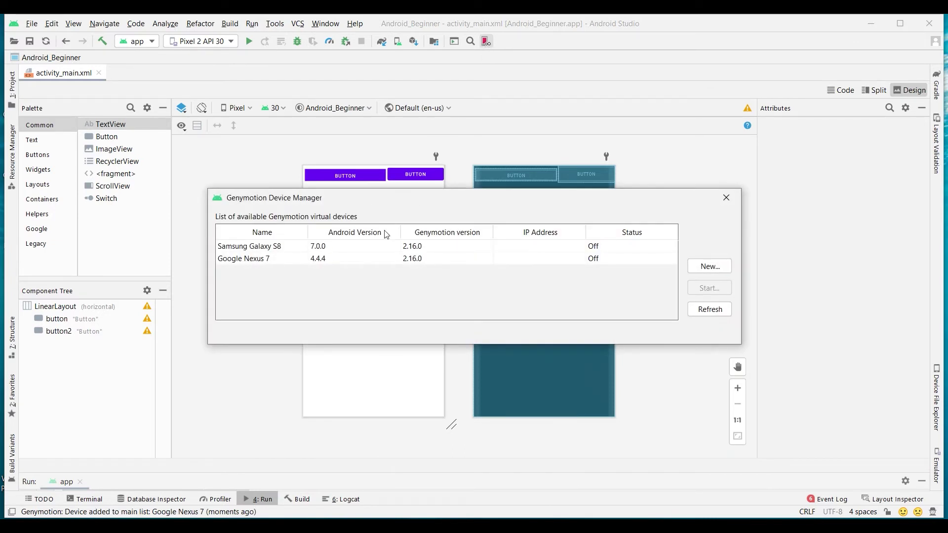
click(386, 243)
click(707, 289)
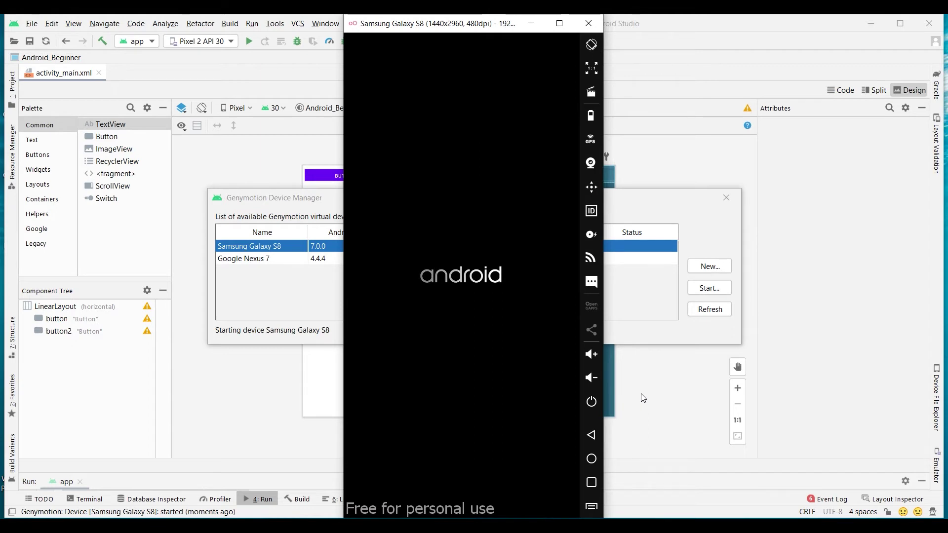
click(726, 198)
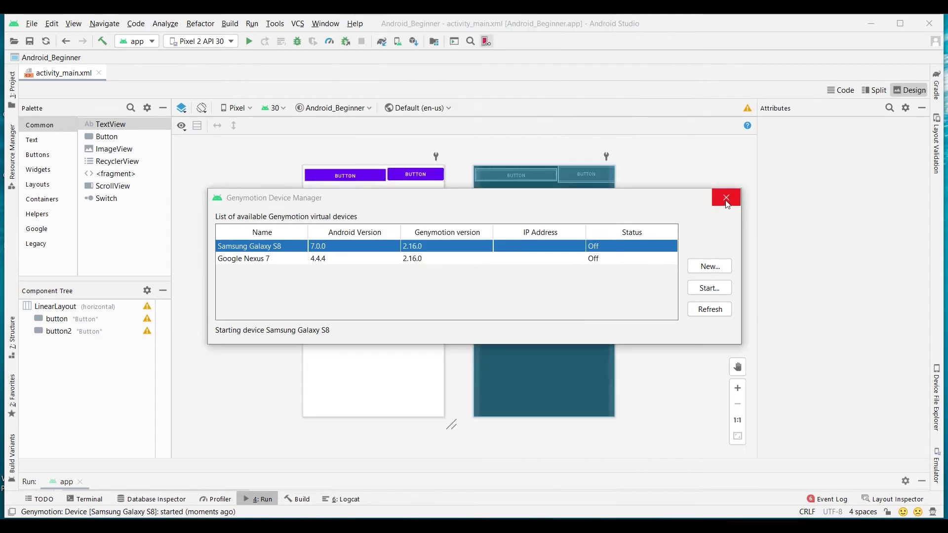
click(674, 525)
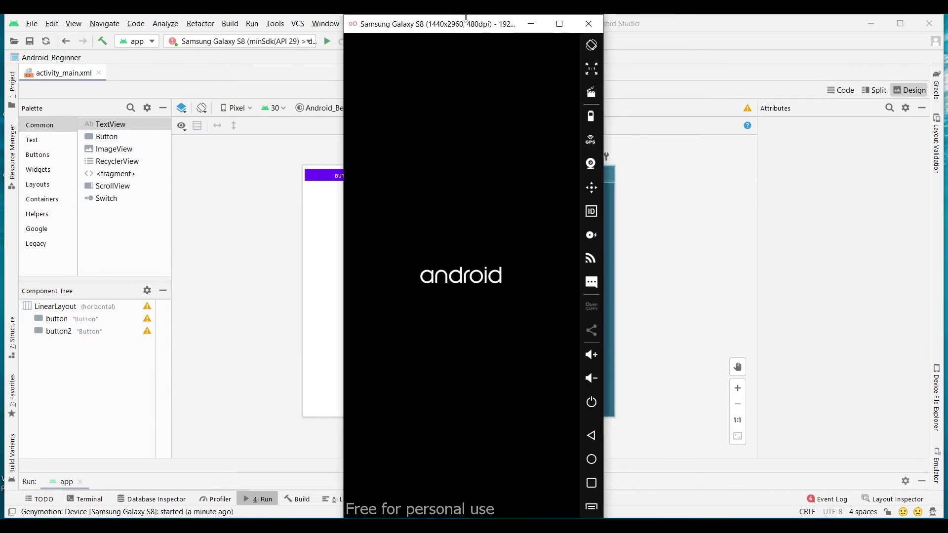
drag(466, 16, 470, 61)
drag(545, 62, 805, 47)
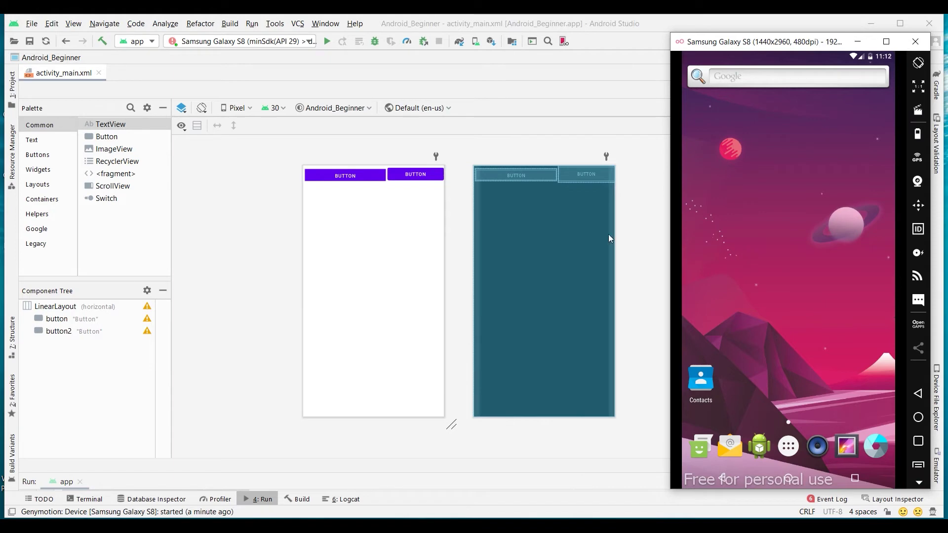
Check the Samsung Galaxy S8's API level among the run targets and install the Android 7.0 (Nougat) SDK platform, API level 24, through the SDK Manager.
click(310, 42)
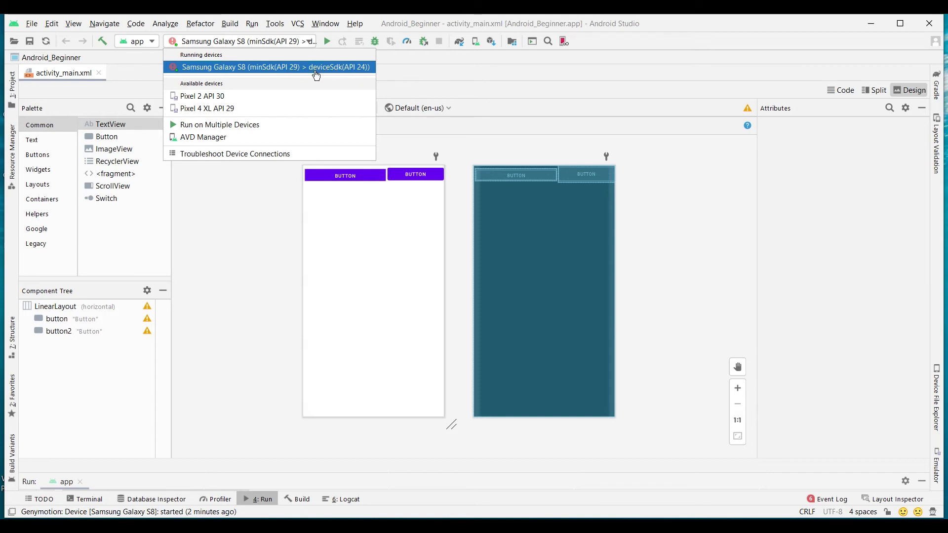
click(395, 73)
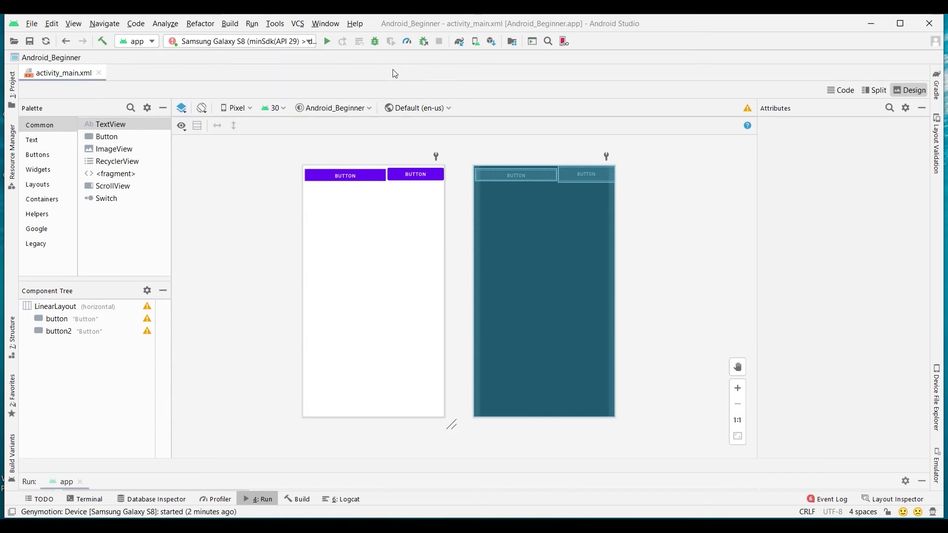
click(274, 25)
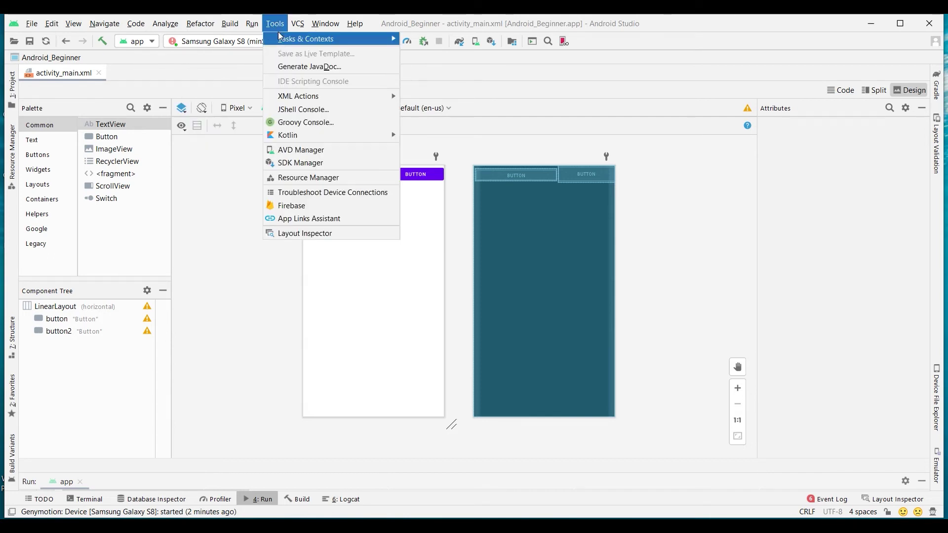
click(302, 167)
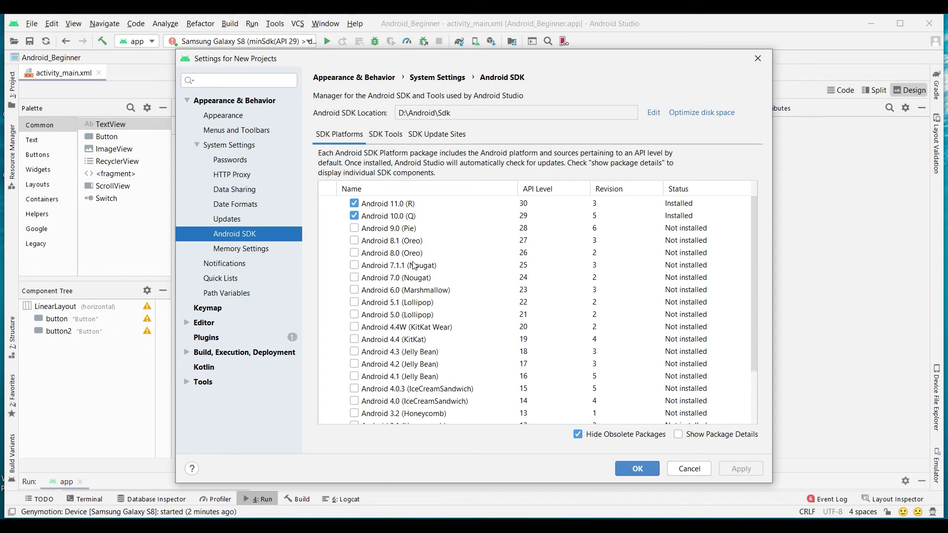
click(354, 278)
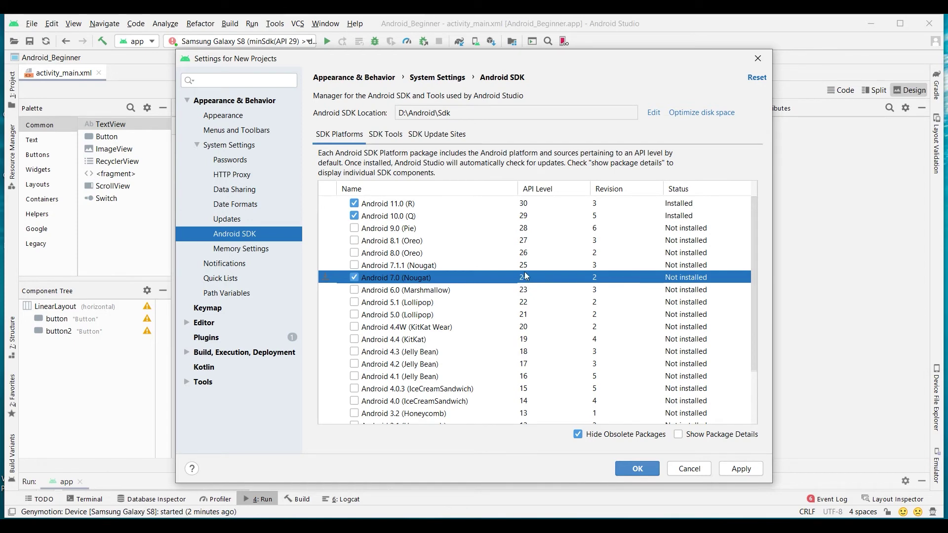
click(741, 468)
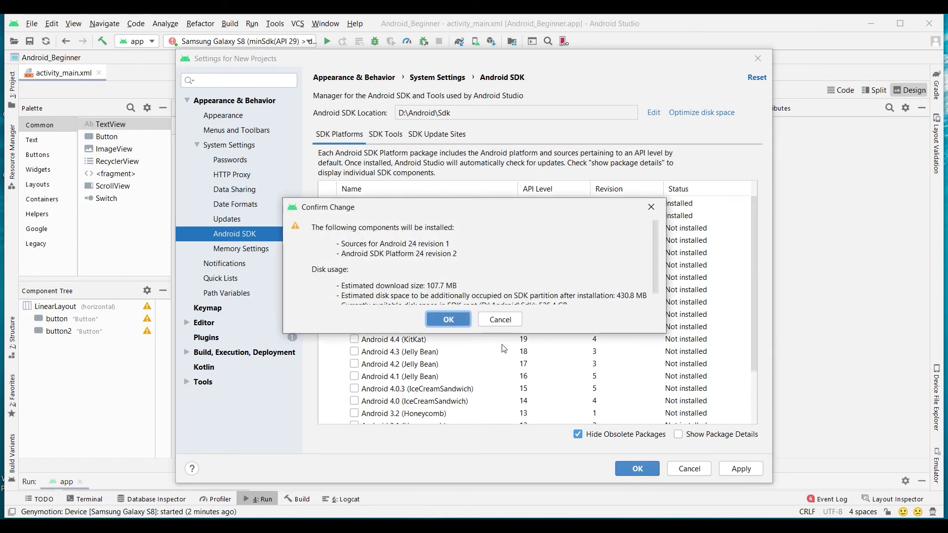
click(448, 319)
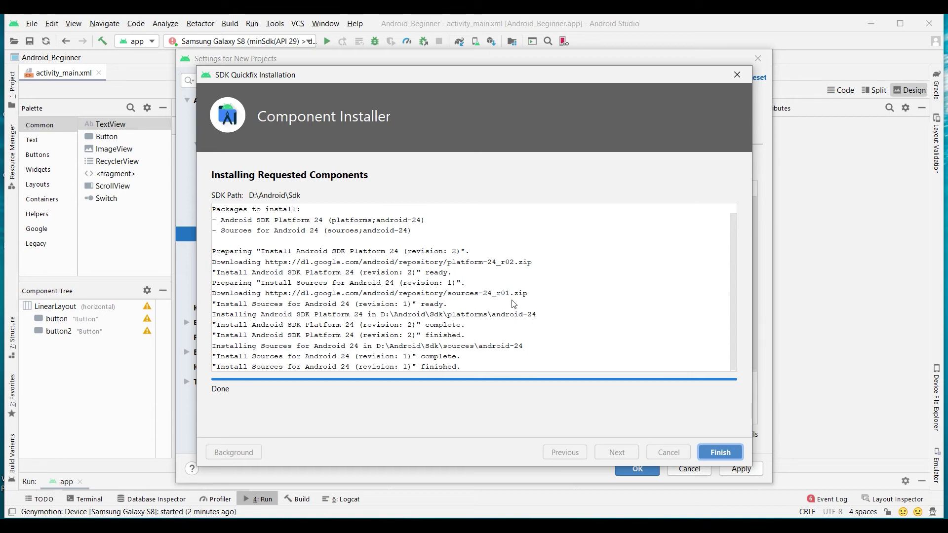
click(719, 451)
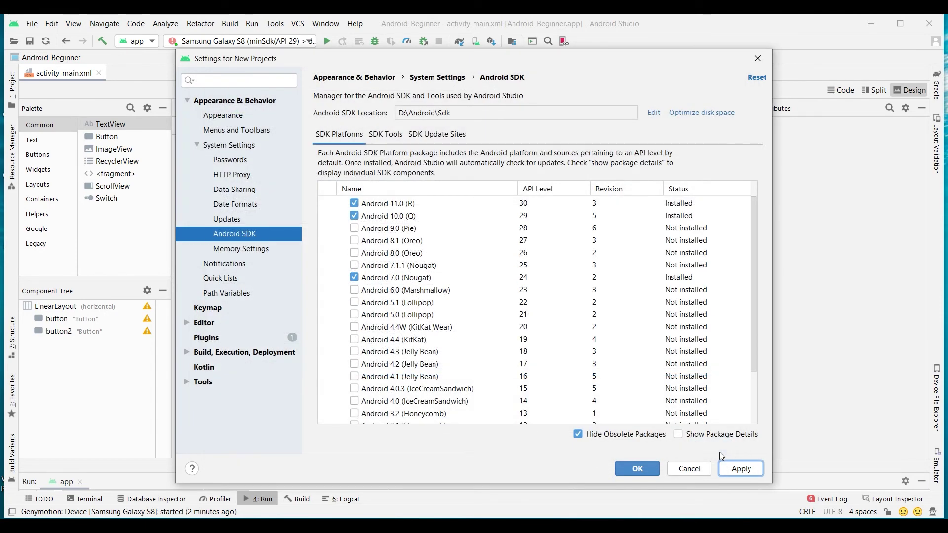
click(635, 472)
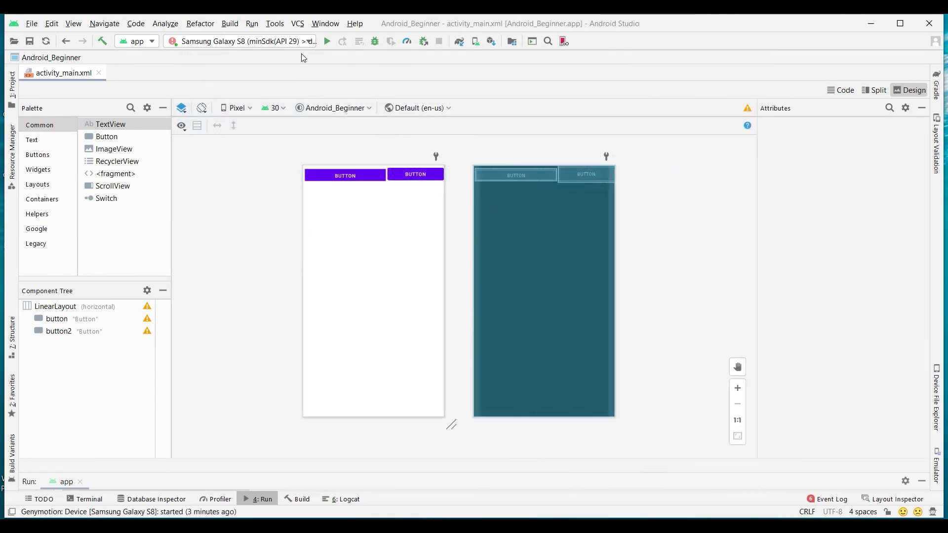
Open the list of target devices for running the app.
click(310, 42)
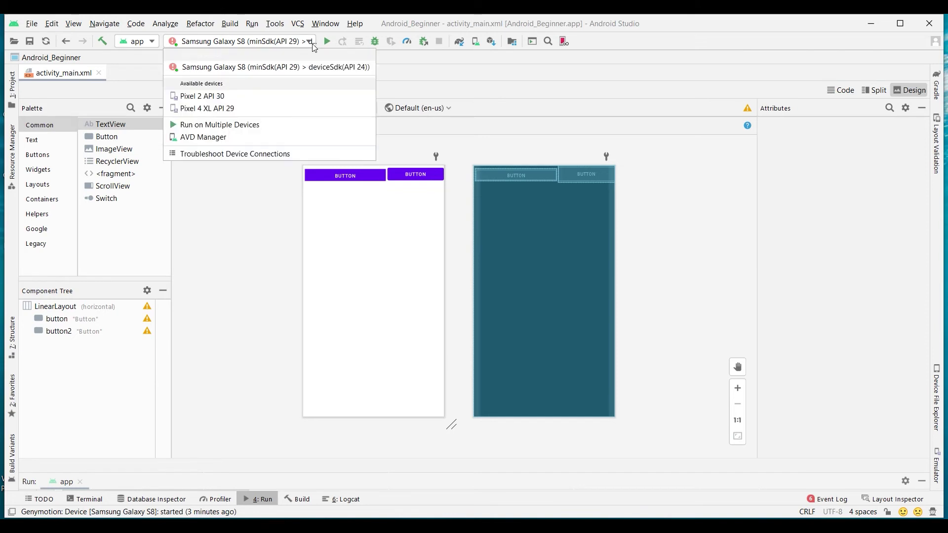